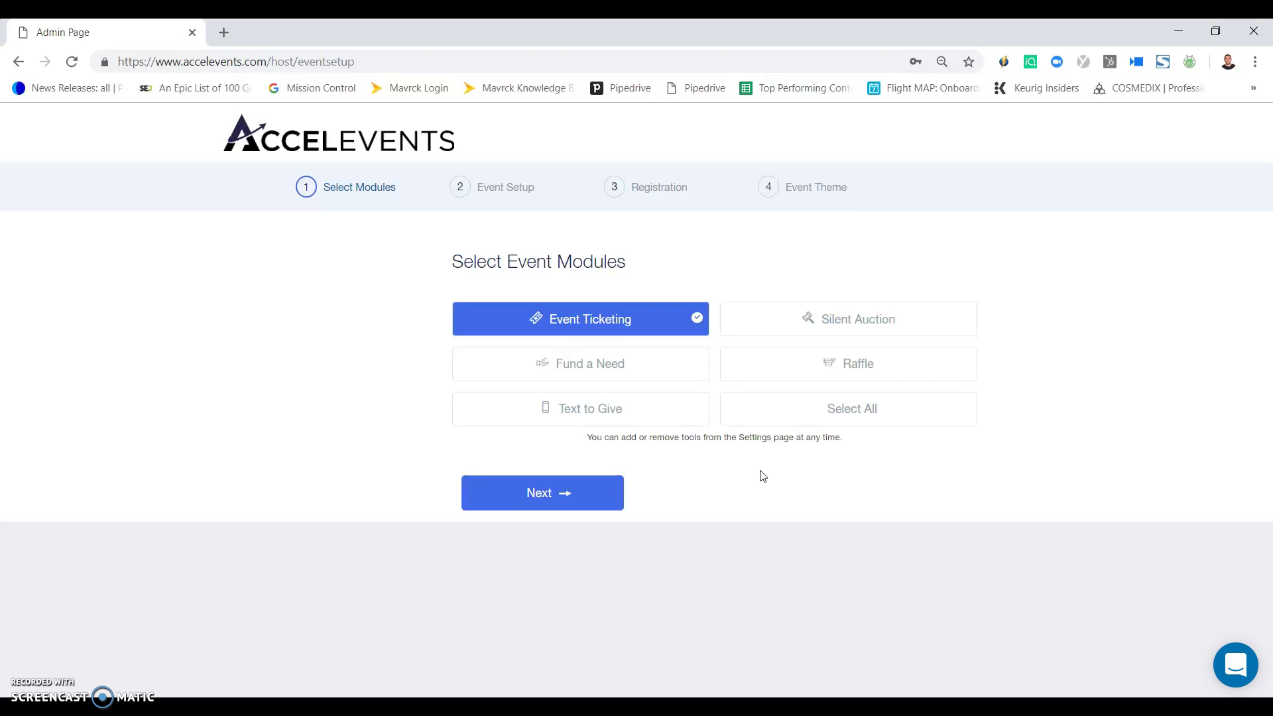
Step: Add Silent Auction to the Event Ticketing module selection and continue to the event setup
click(809, 321)
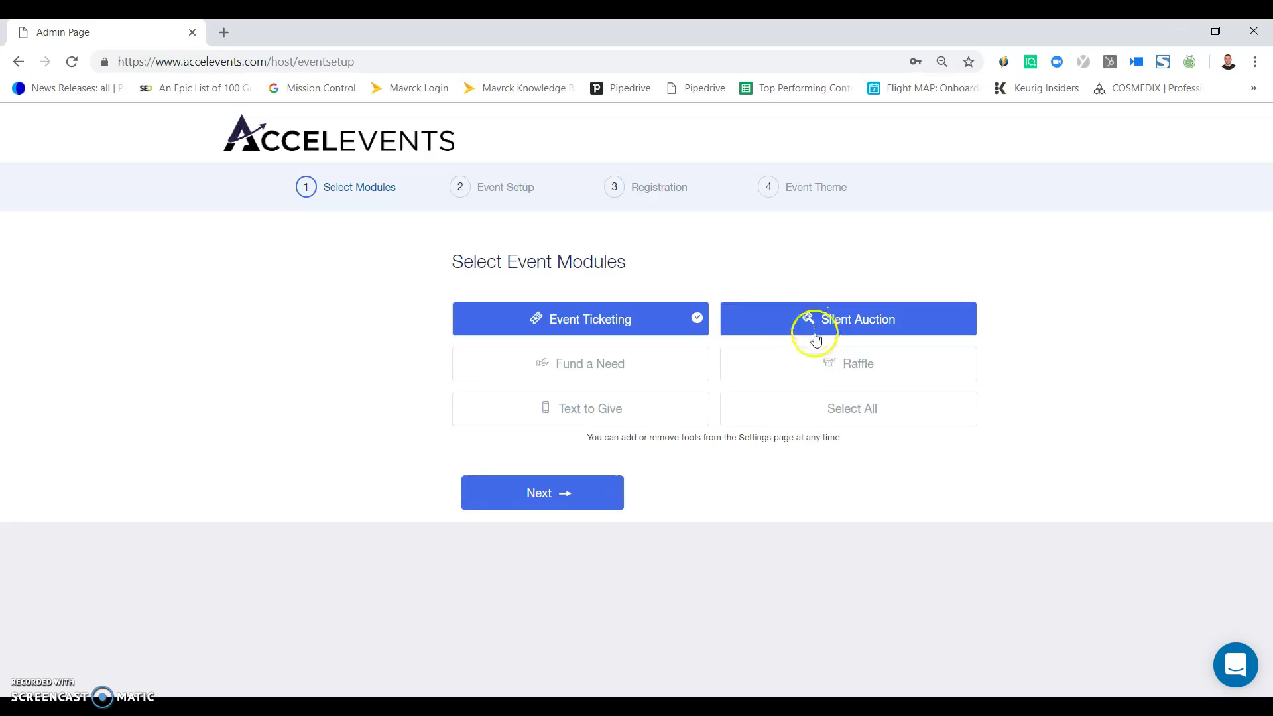
click(812, 361)
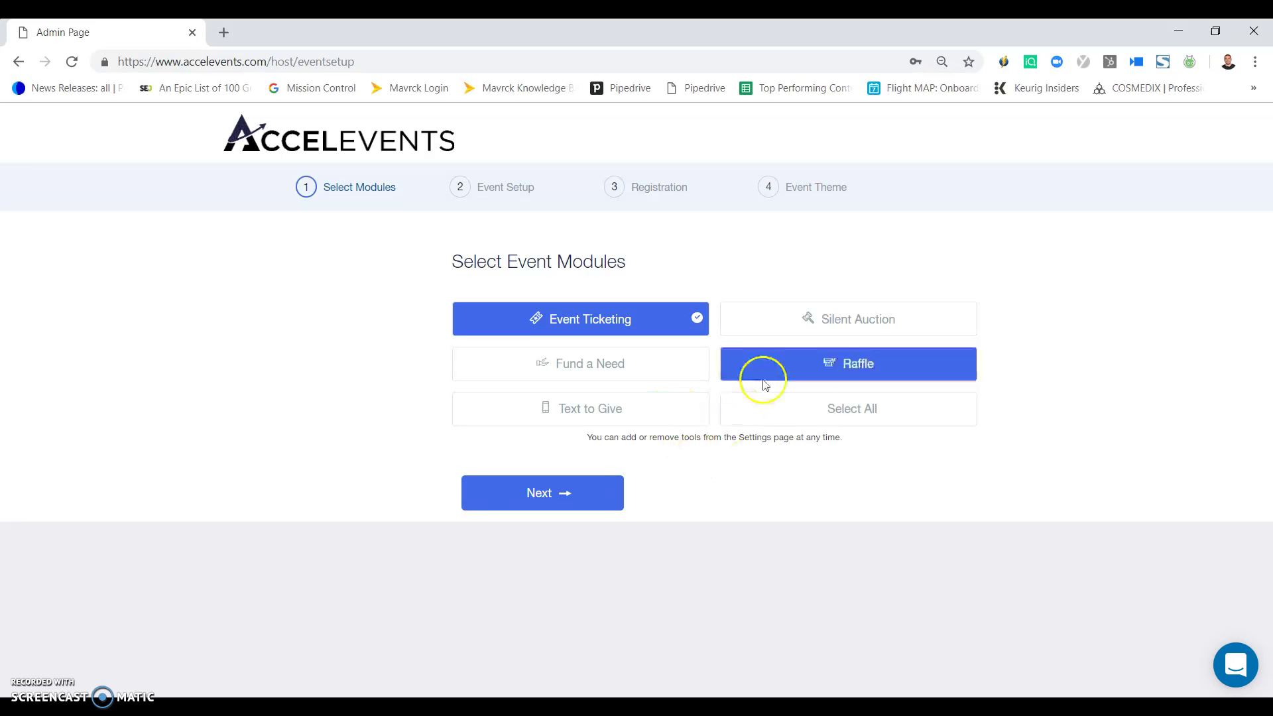
click(792, 322)
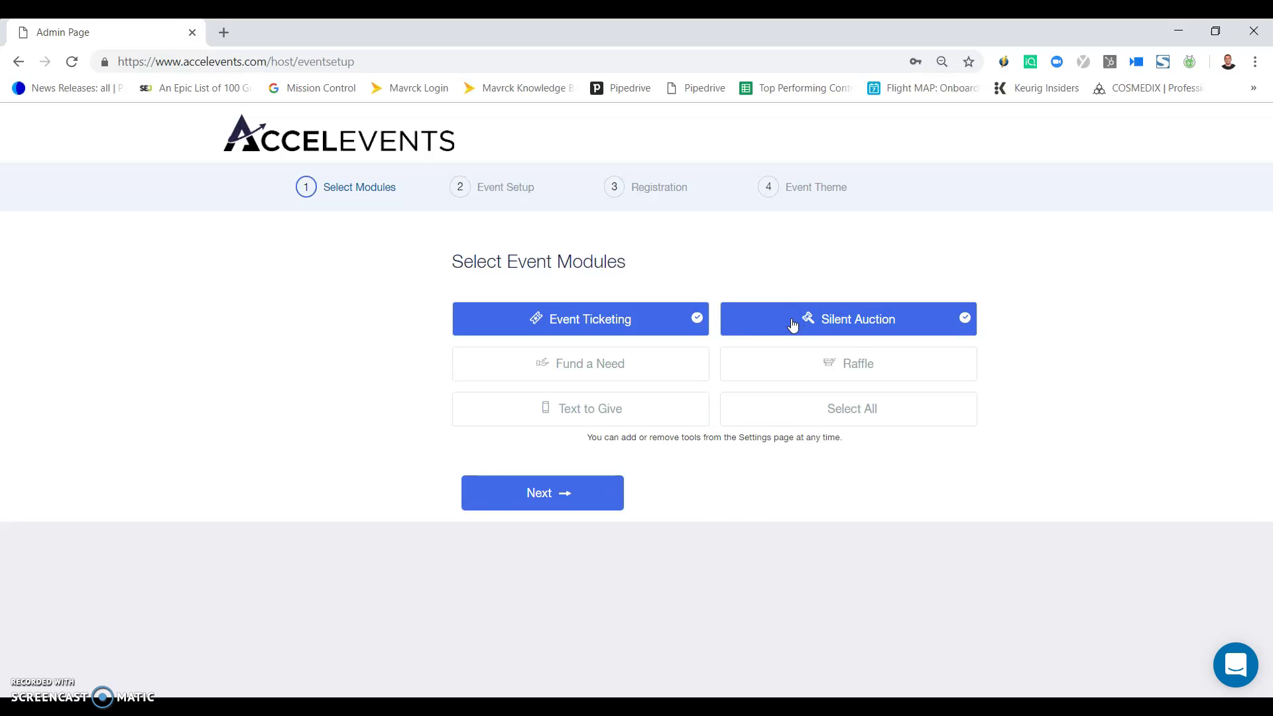
click(593, 498)
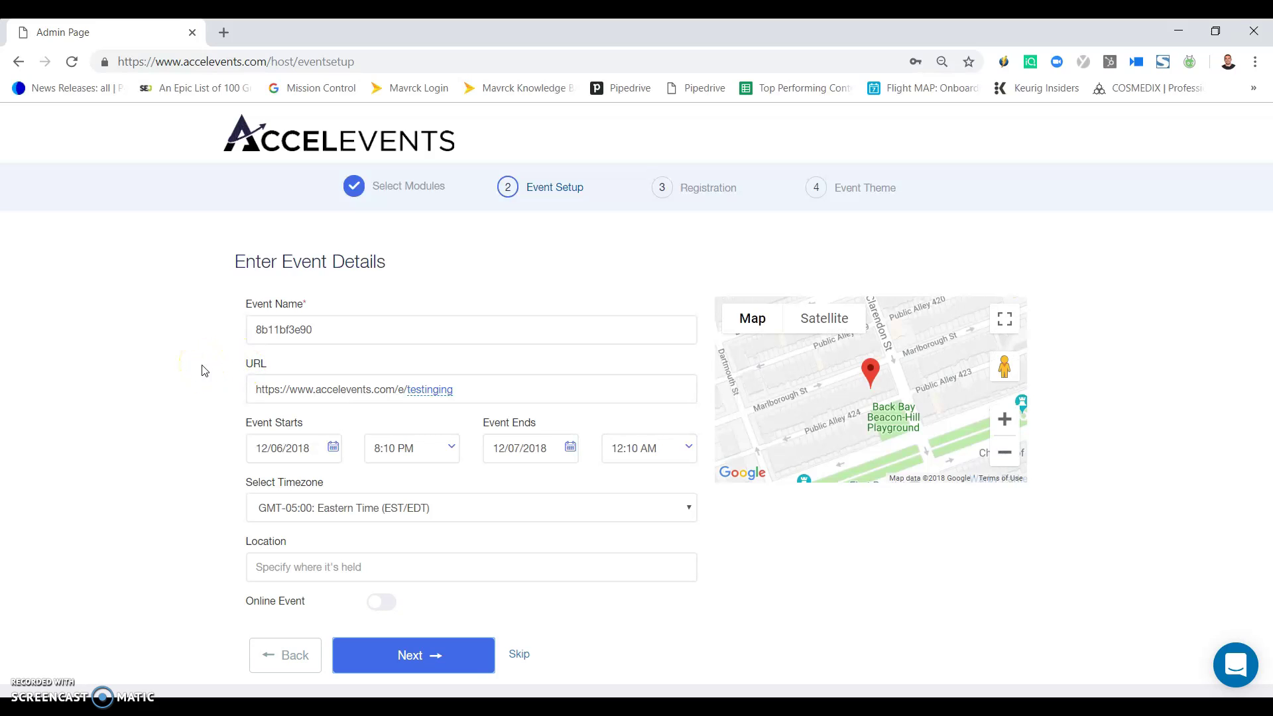
Step: Name the event with the host's first name plus "'s Test Event" and submit a URL ending of that first name plus "testevent"
double_click(335, 328)
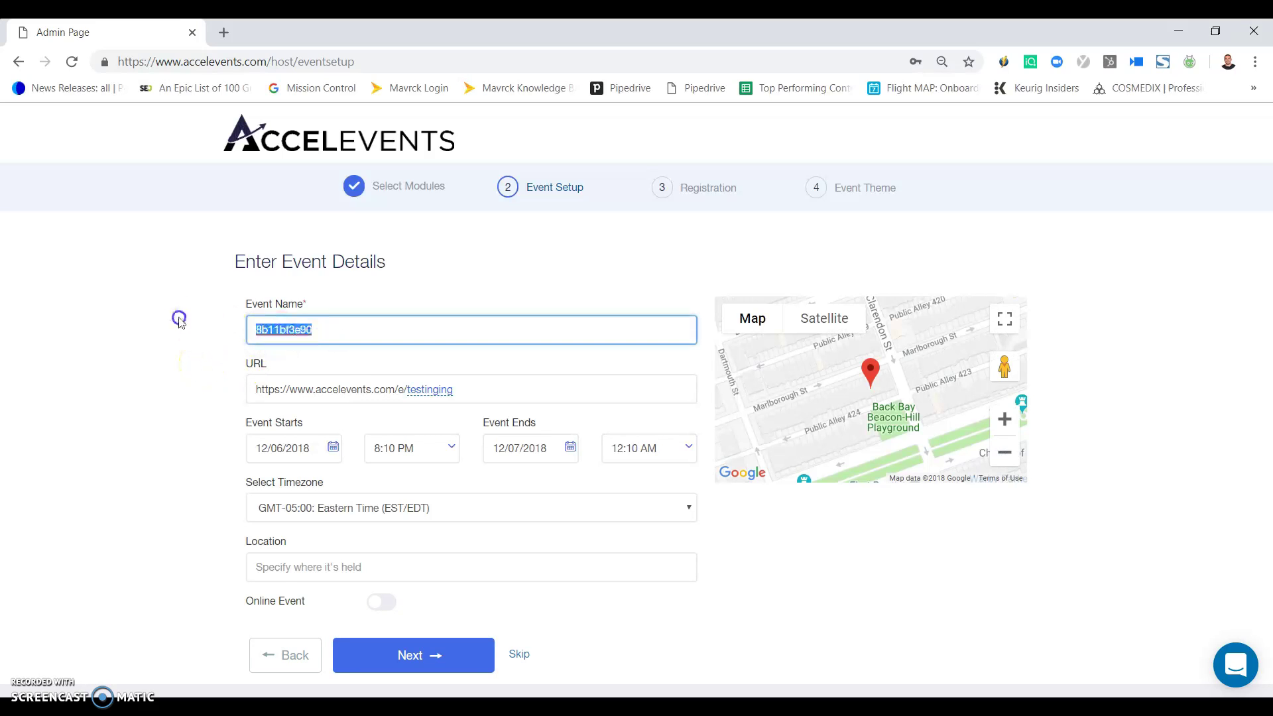
text(Zach's Test Event)
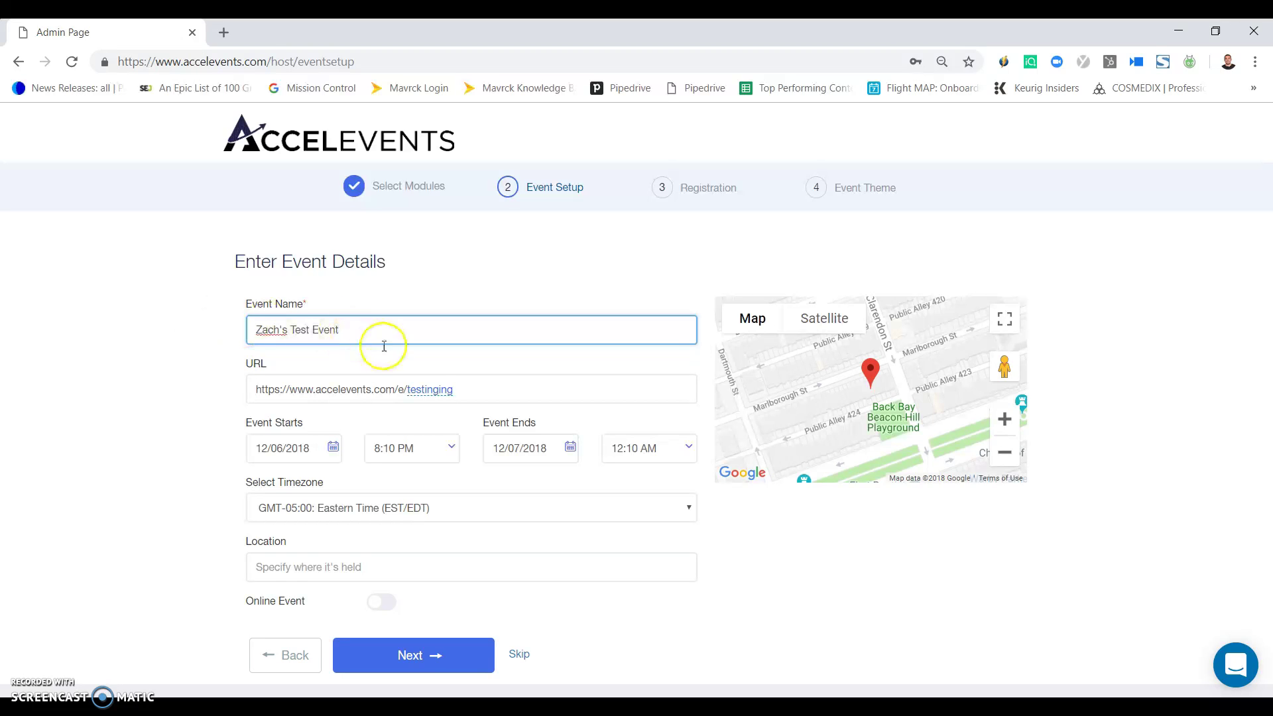
click(448, 398)
drag(468, 389, 335, 367)
text(zachtestev)
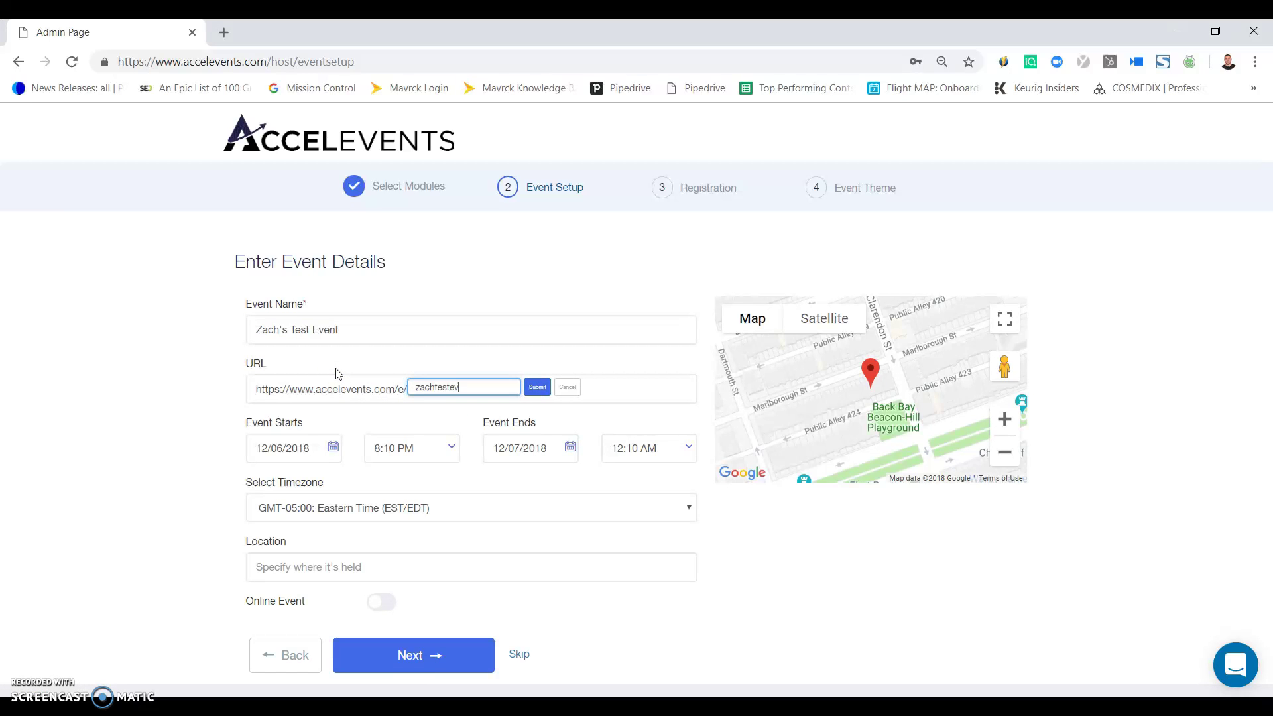
text(ent)
click(534, 387)
click(538, 389)
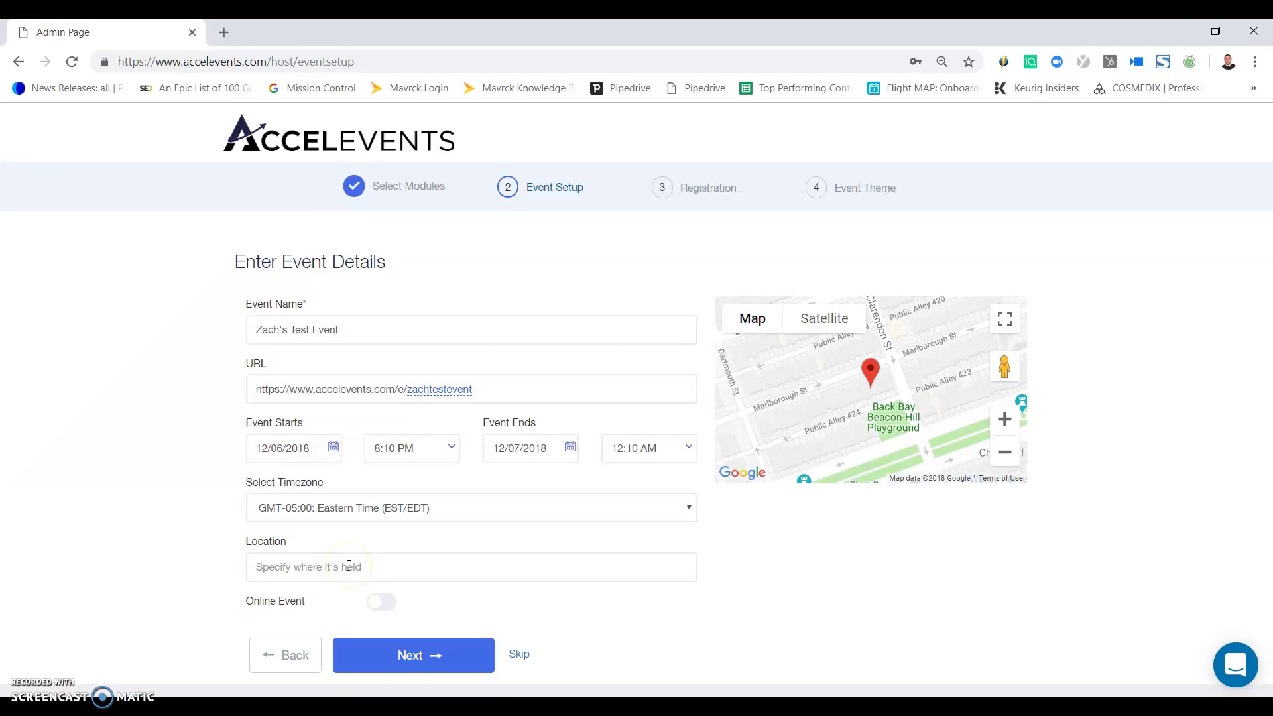
Step: Set the event location to Fenway Park, Yawkey Way, Boston, MA, USA, keep it in-person, and continue to registration
click(378, 603)
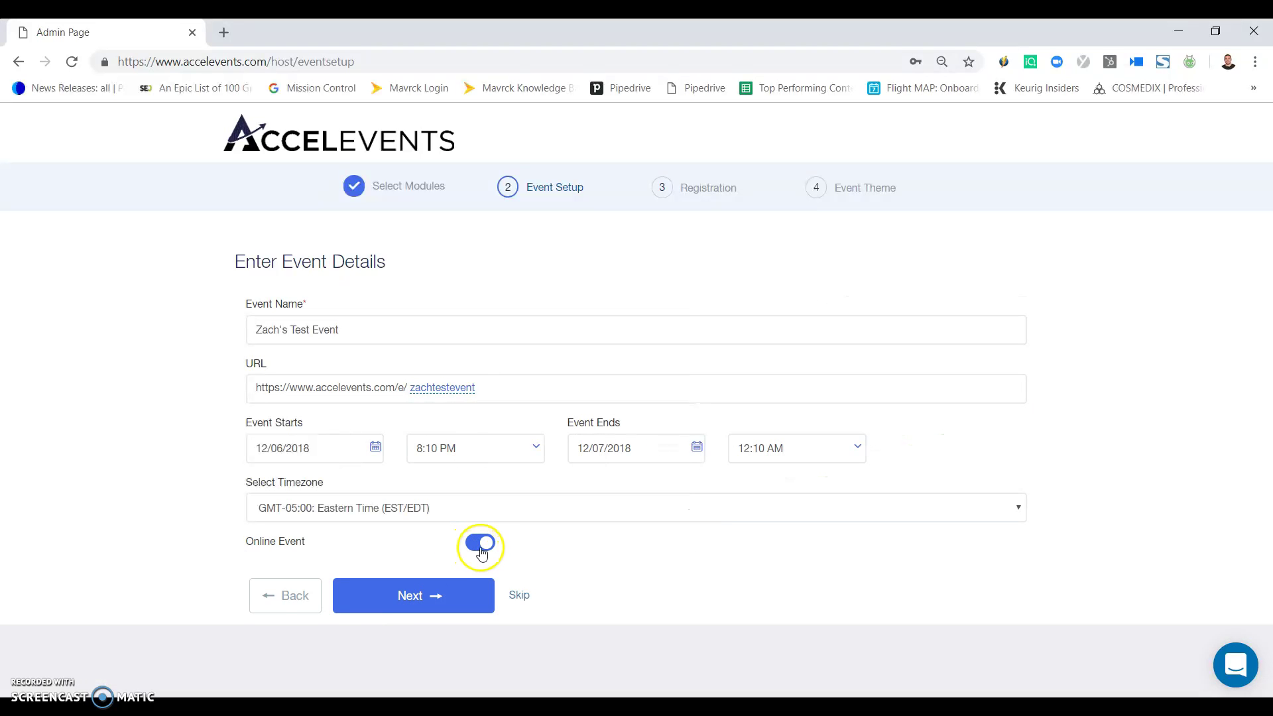
click(481, 550)
click(434, 561)
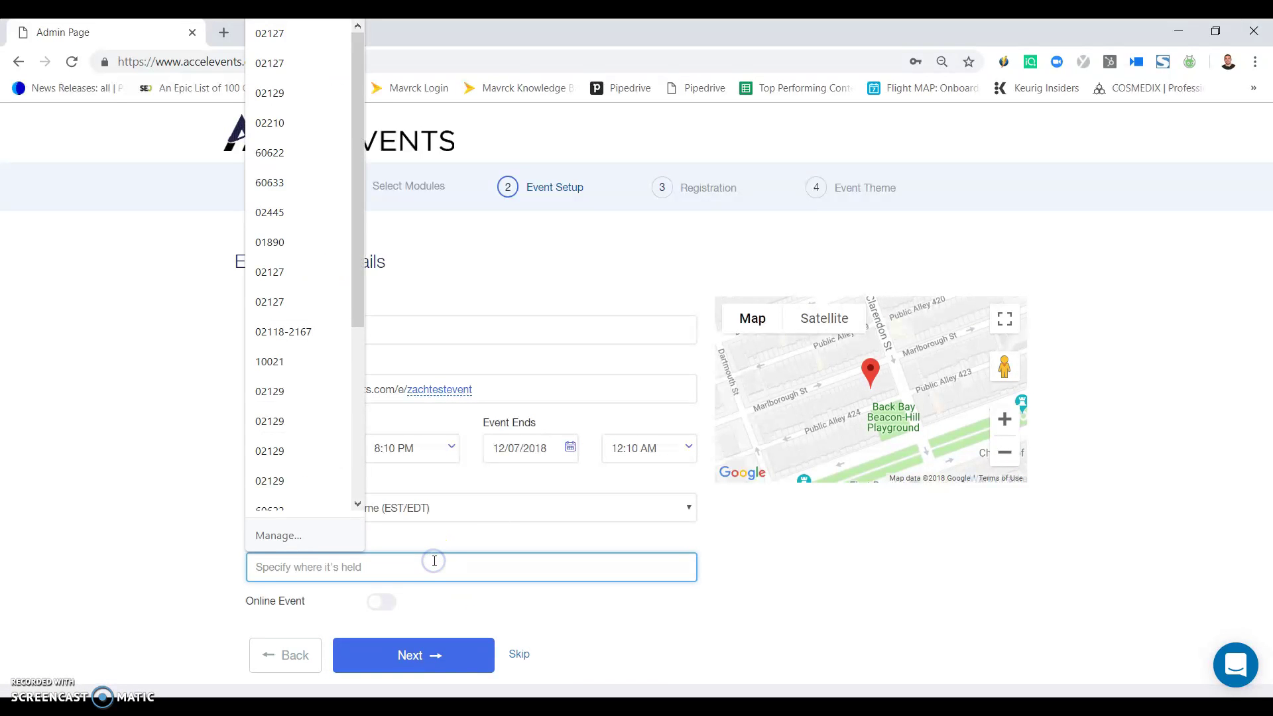
text(fenway park)
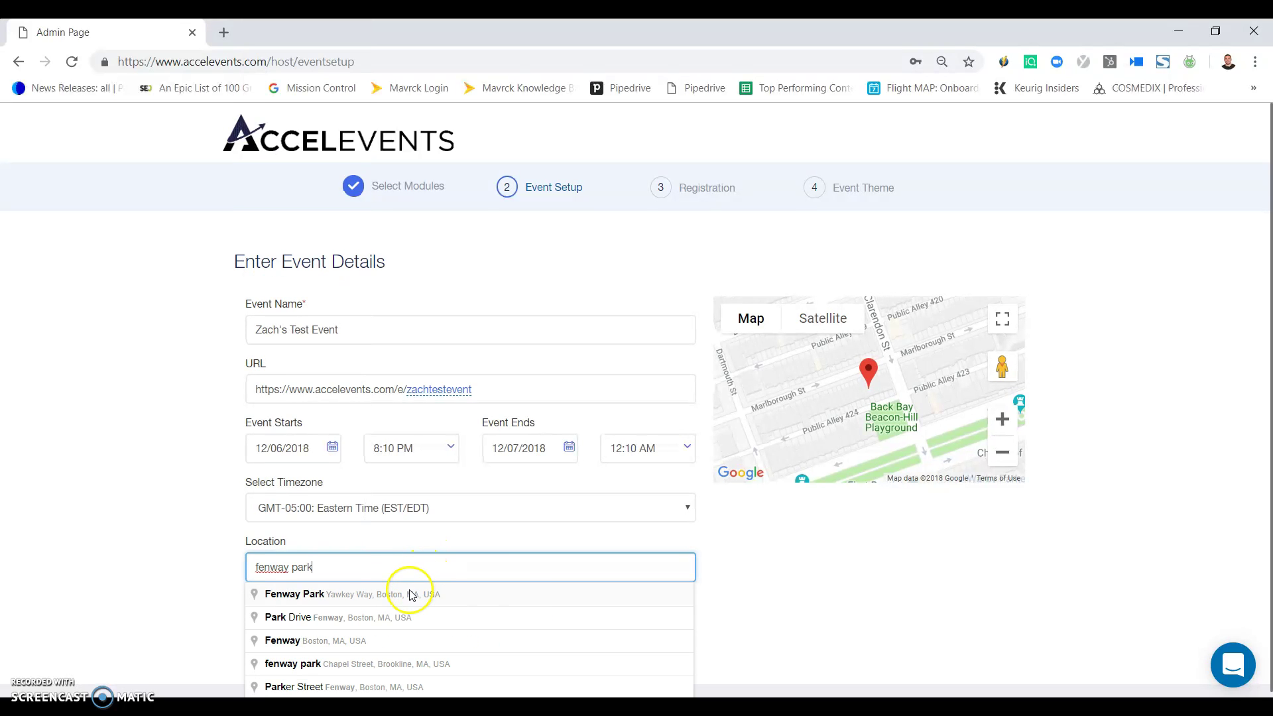
click(409, 594)
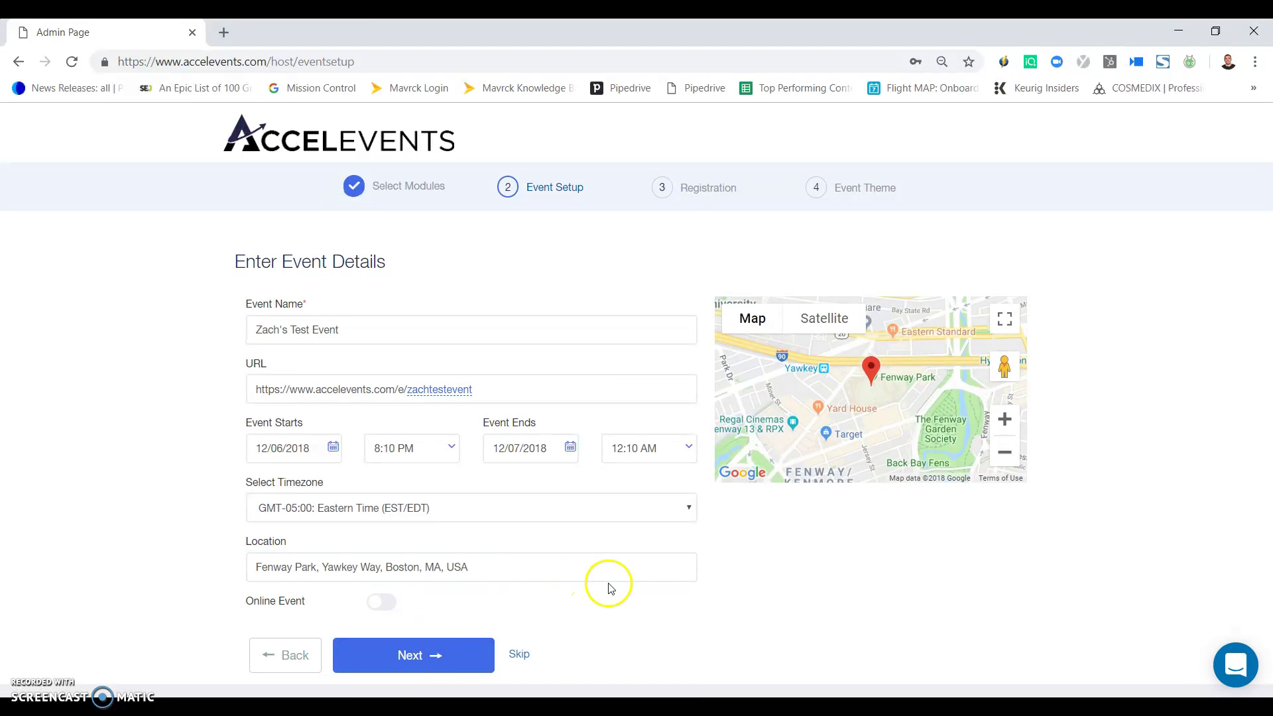
click(406, 653)
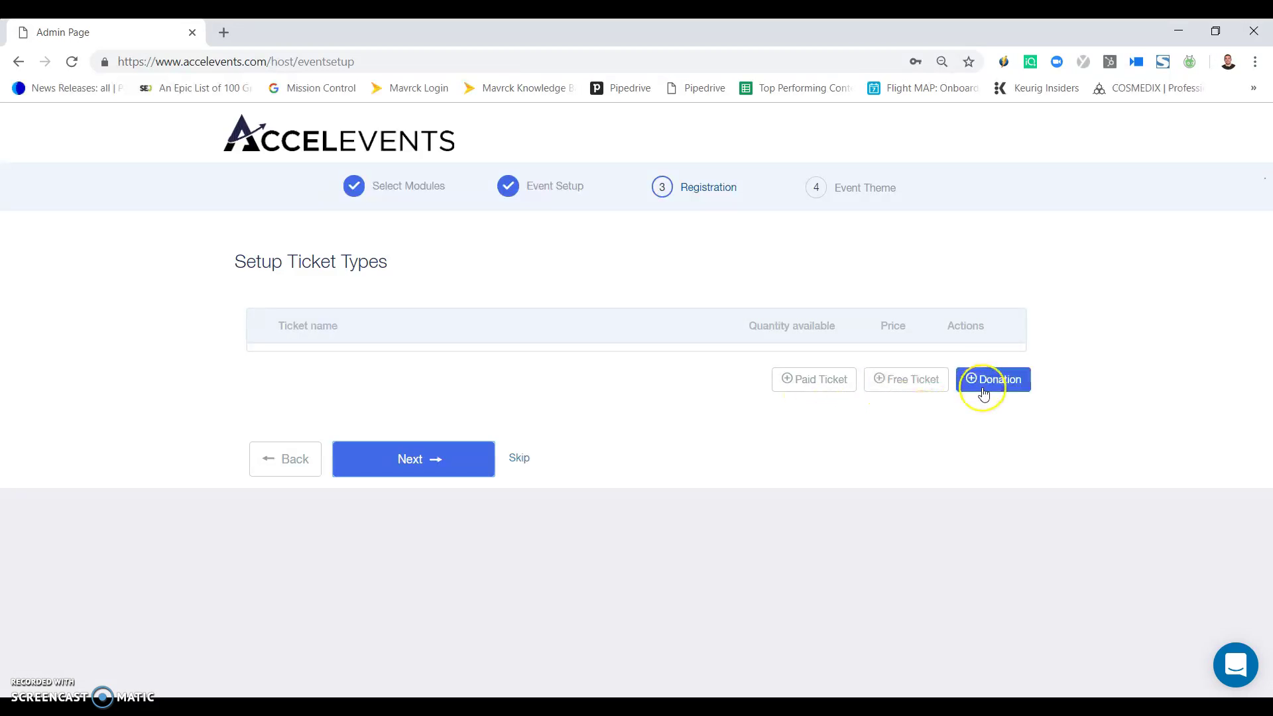
Step: Add a paid ticket type and name it General Admission
click(978, 408)
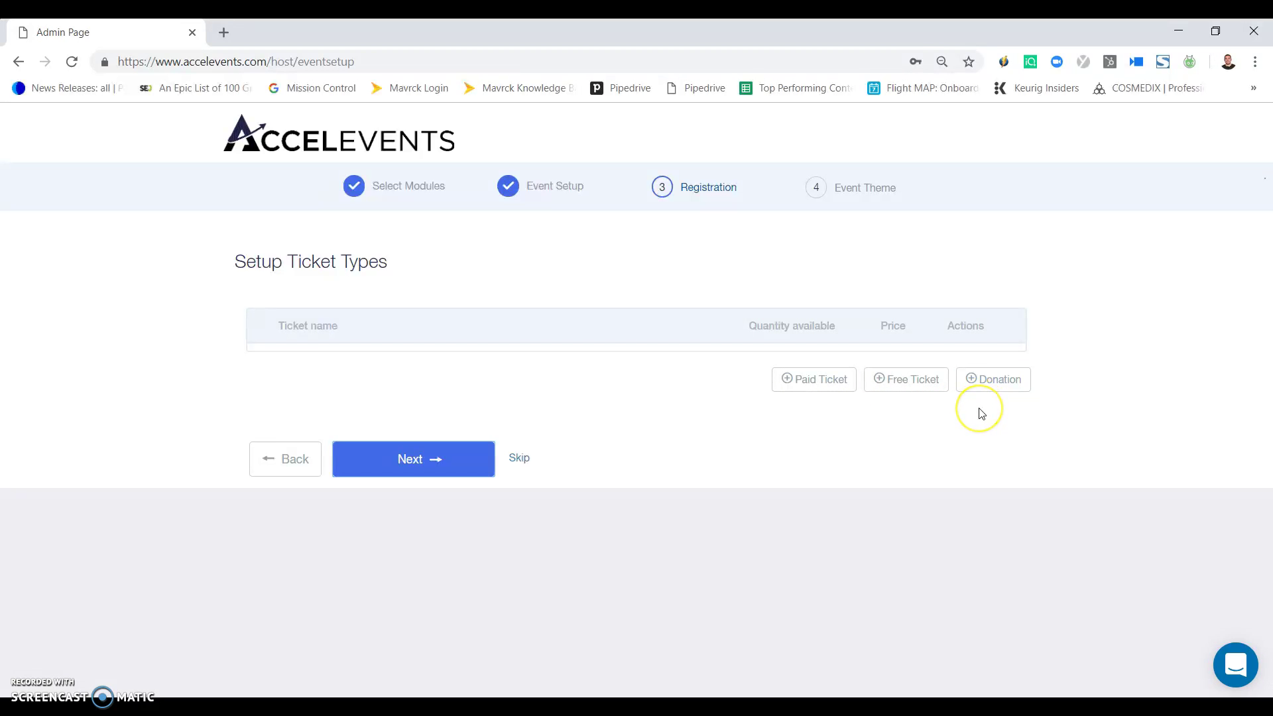
click(829, 377)
click(674, 396)
click(610, 364)
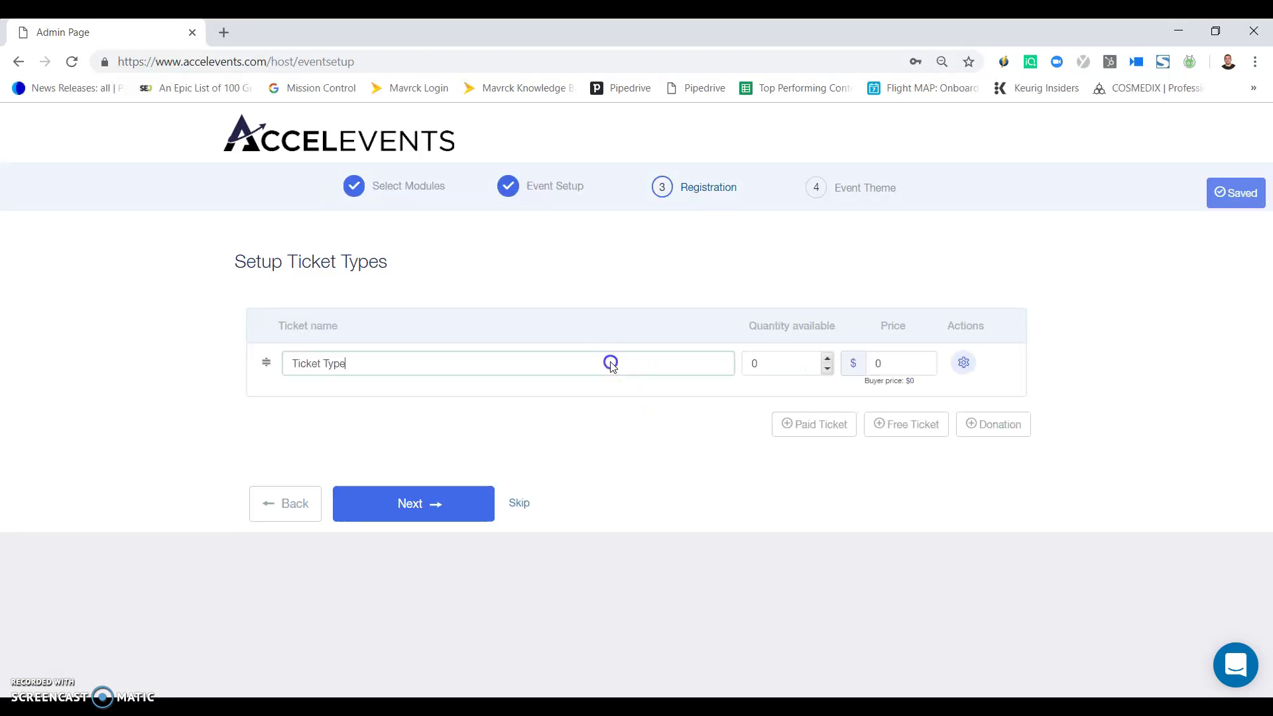
triple_click(611, 364)
text(Gener)
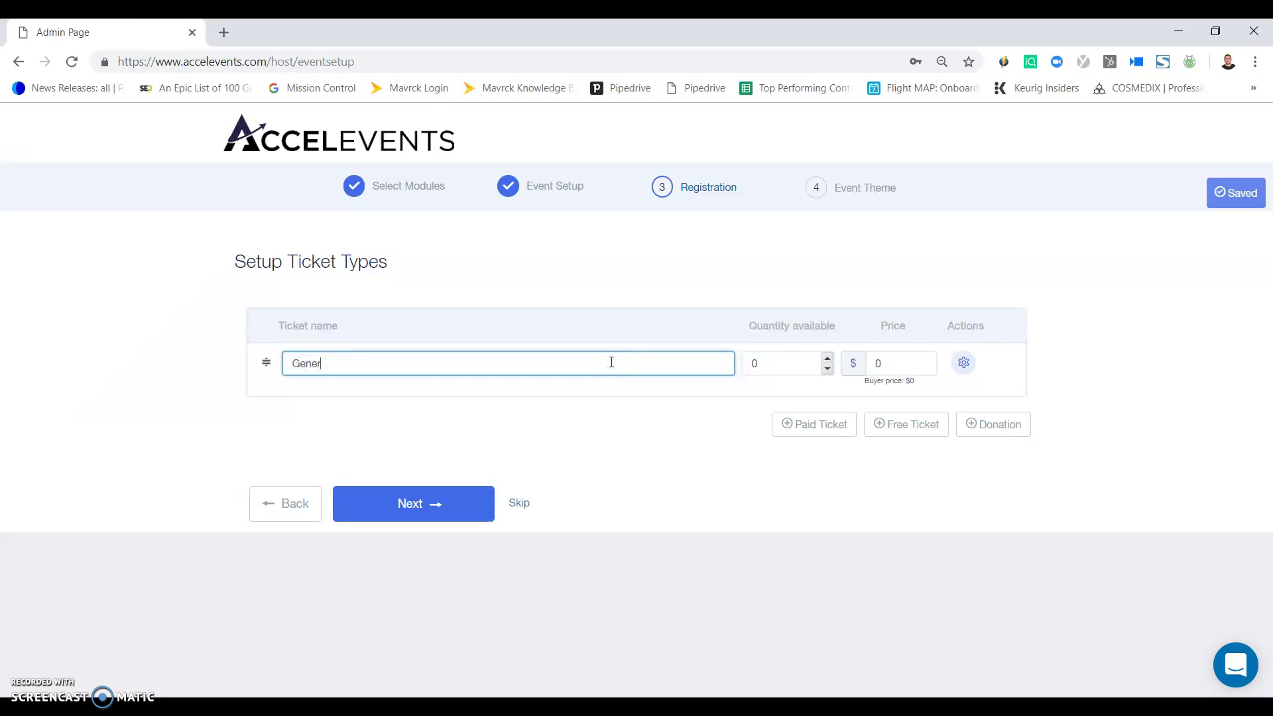
text(al Admission)
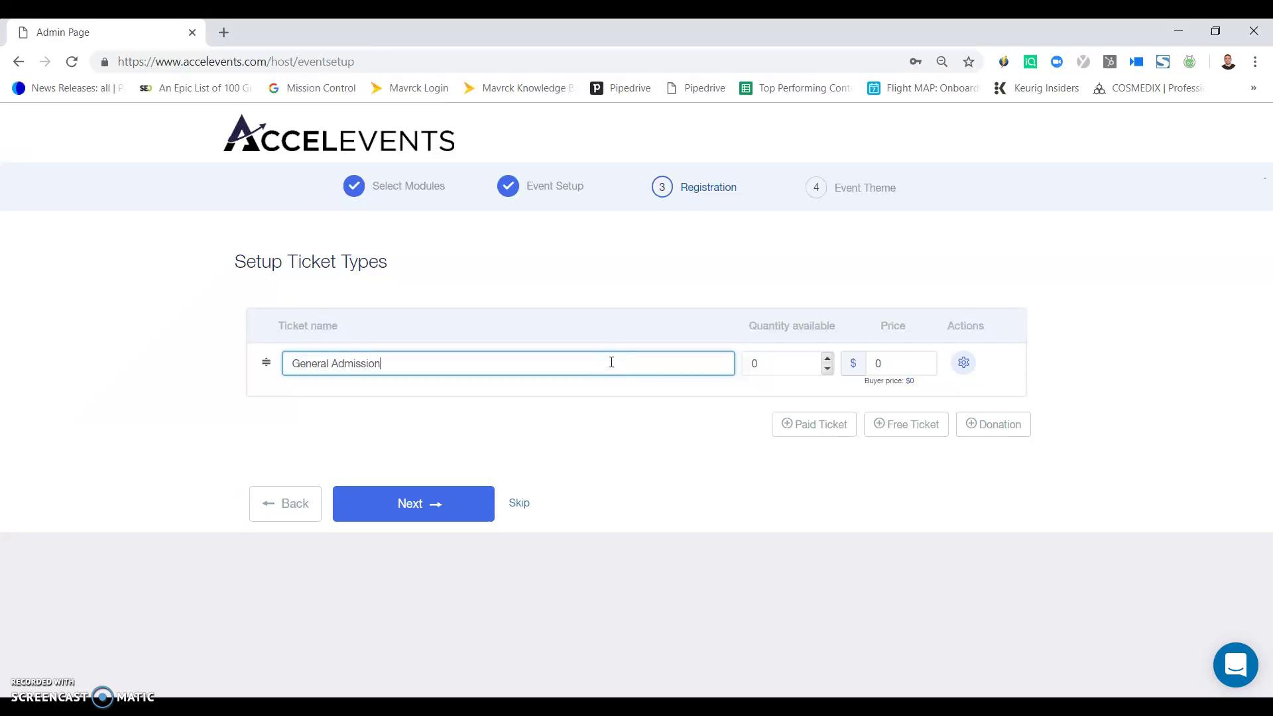
Step: Set the General Admission ticket's available quantity to 100 and its price to $100
click(762, 358)
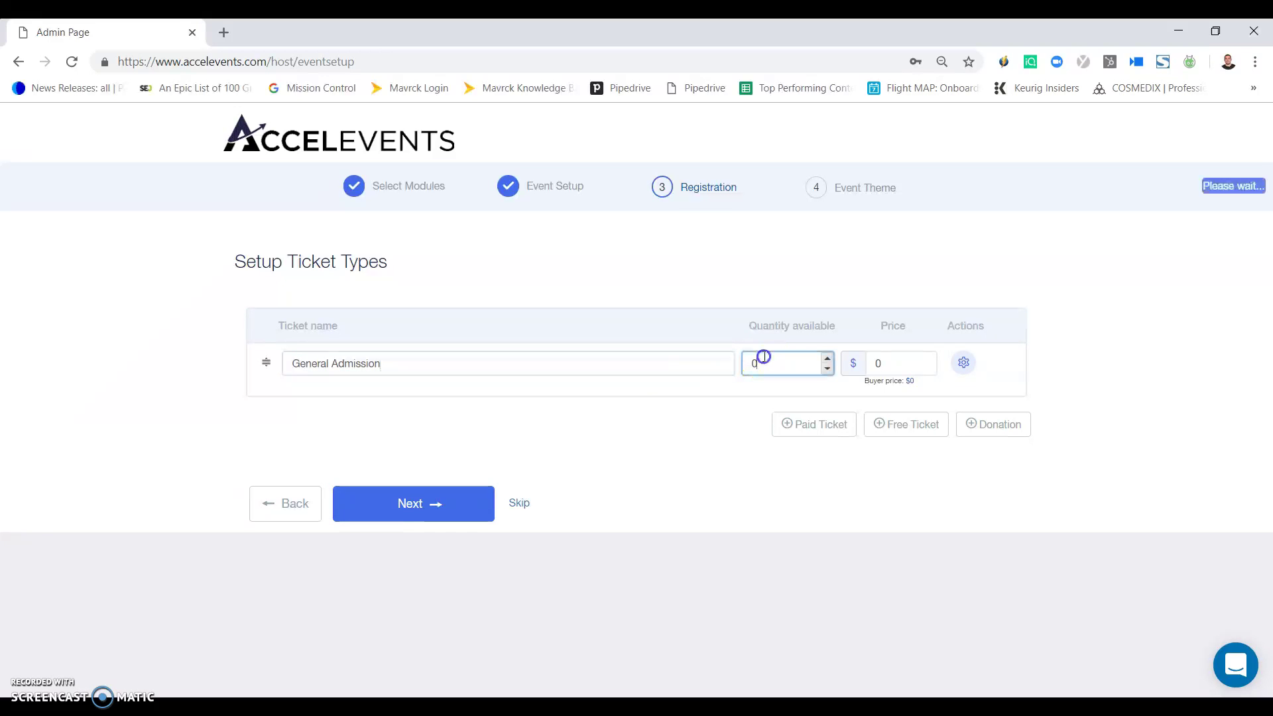
key(BackSpace)
text(1)
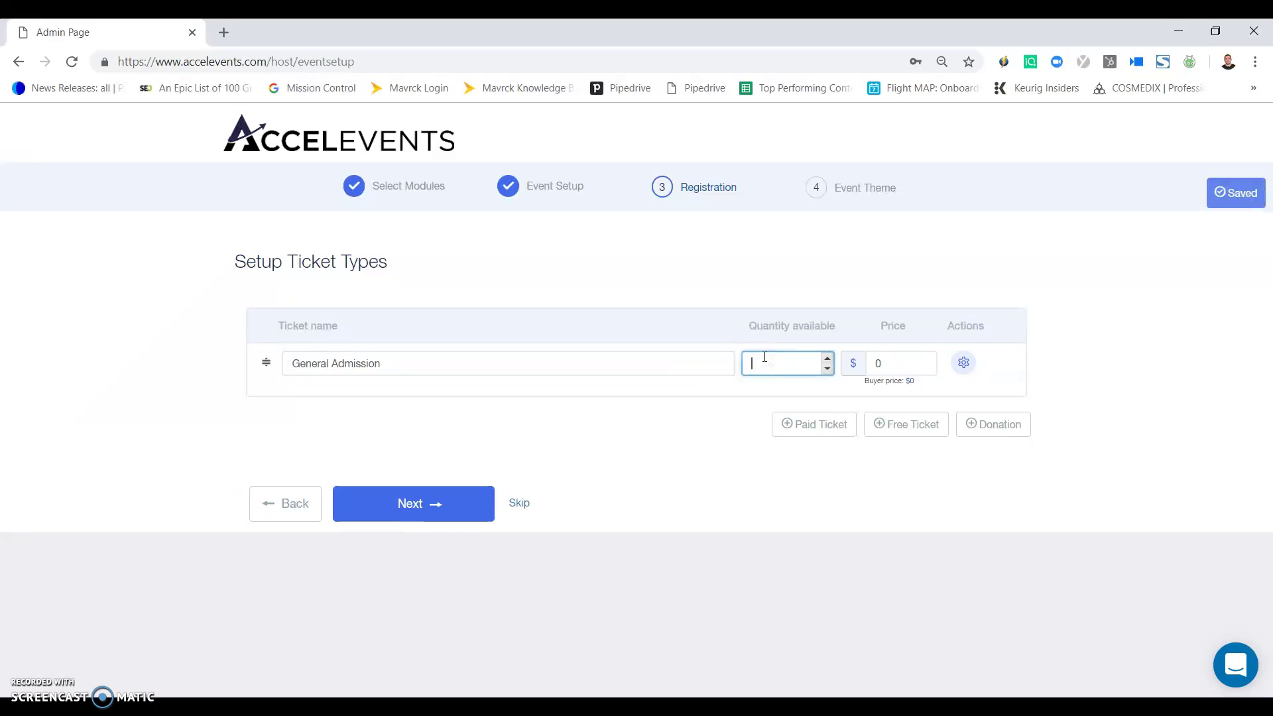
text(00)
click(903, 365)
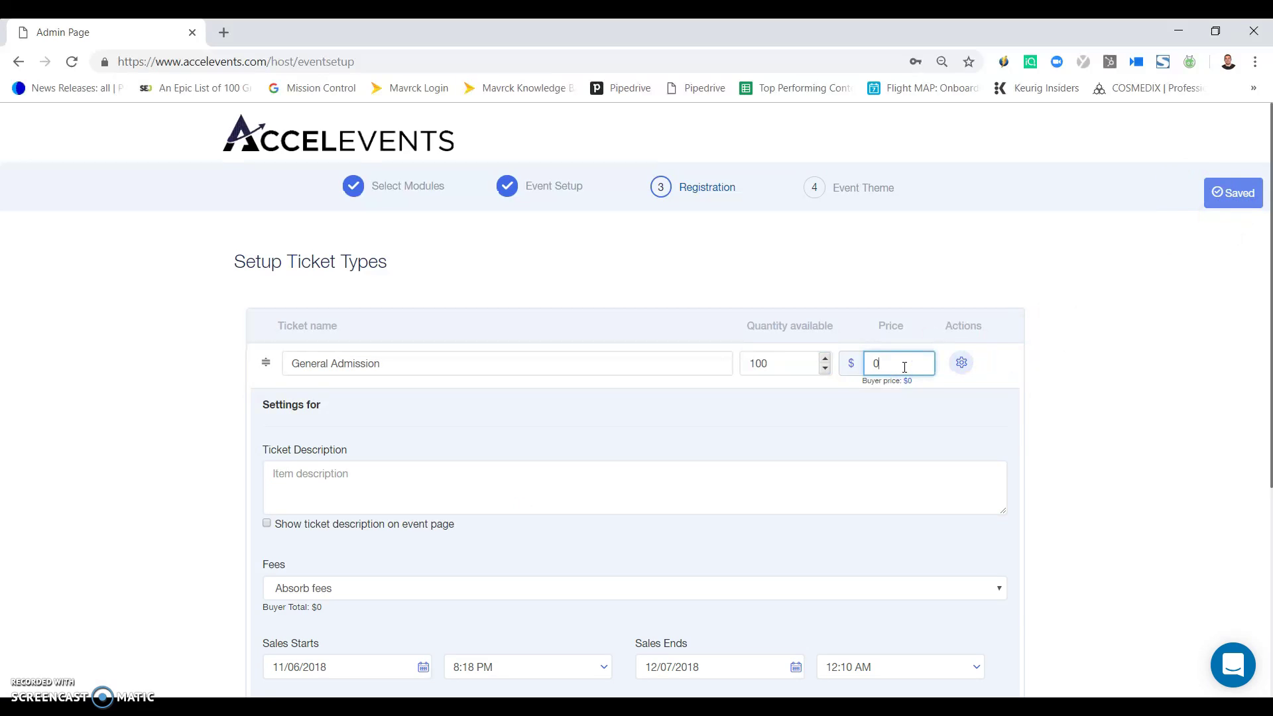
click(893, 368)
key(BackSpace)
text(100)
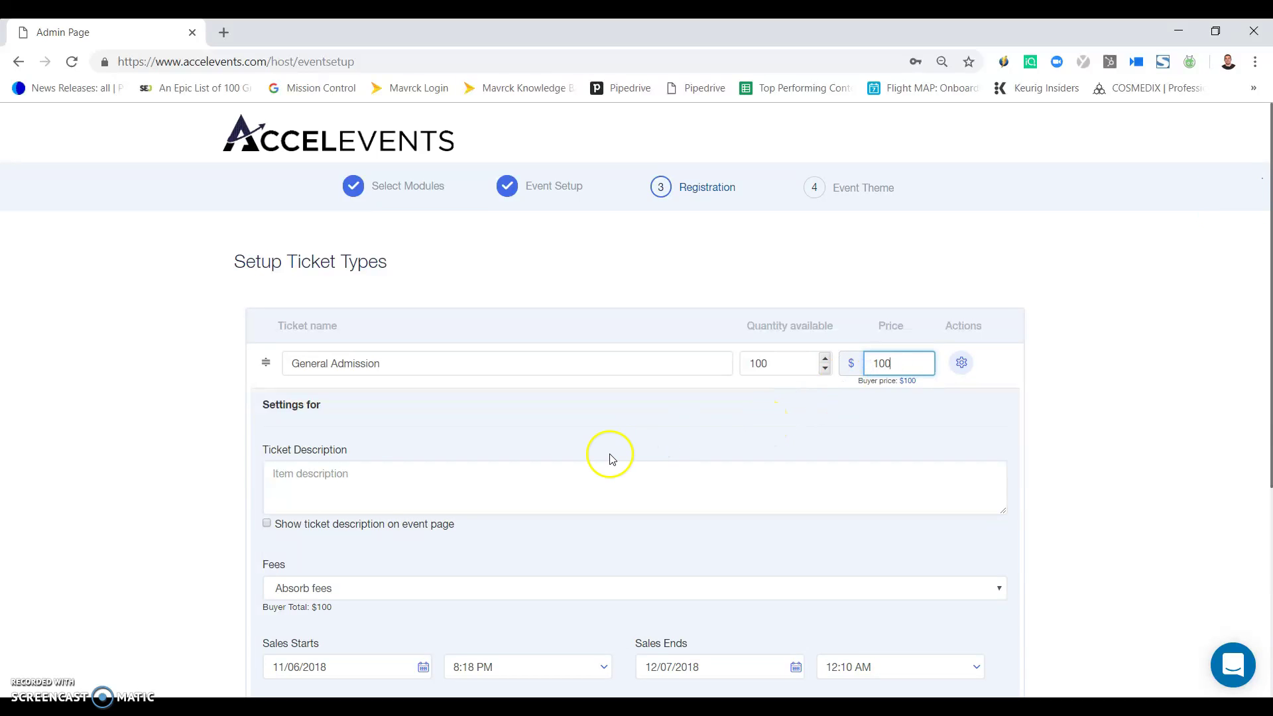
Step: Describe the ticket with the host's first name followed by "'s demo event general admission ticket"
scroll(530, 474, down, 1)
click(485, 425)
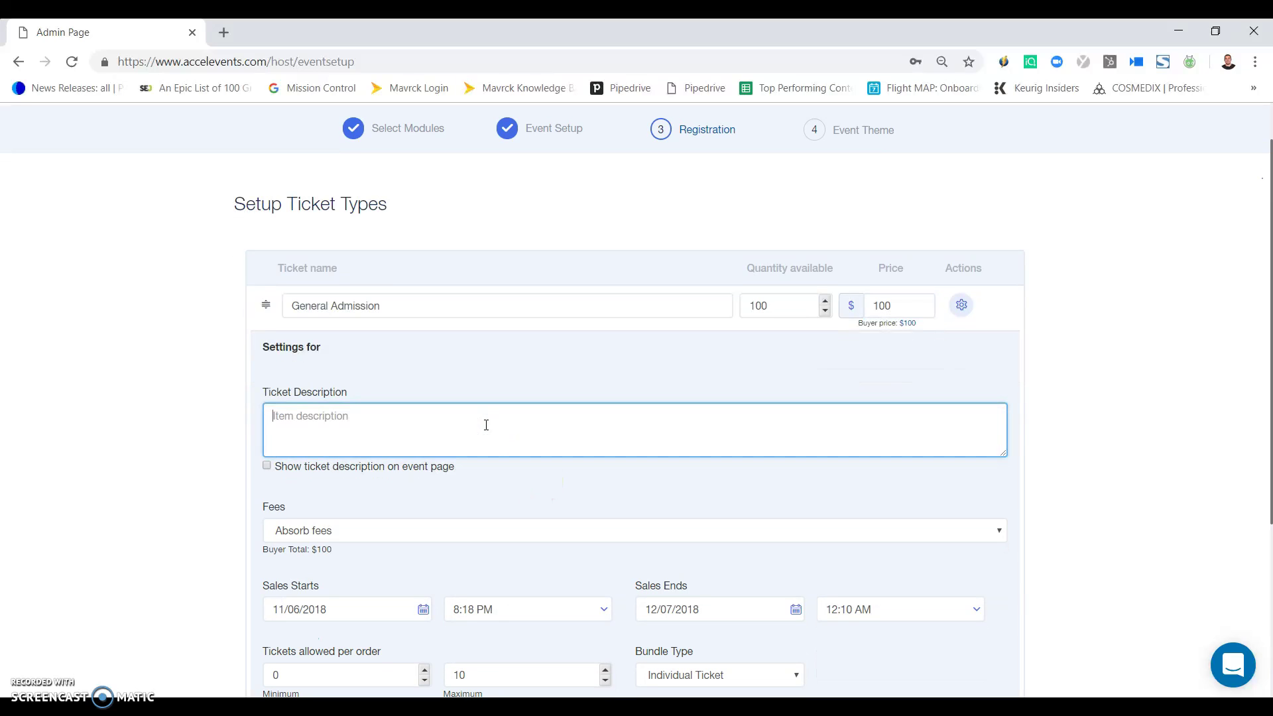
text(Zach's demo event general admission ticket)
Step: Review the ticket's fees, sales dates, order limits and visibility, keep them as they are, and continue to the event theme
scroll(426, 528, down, 1)
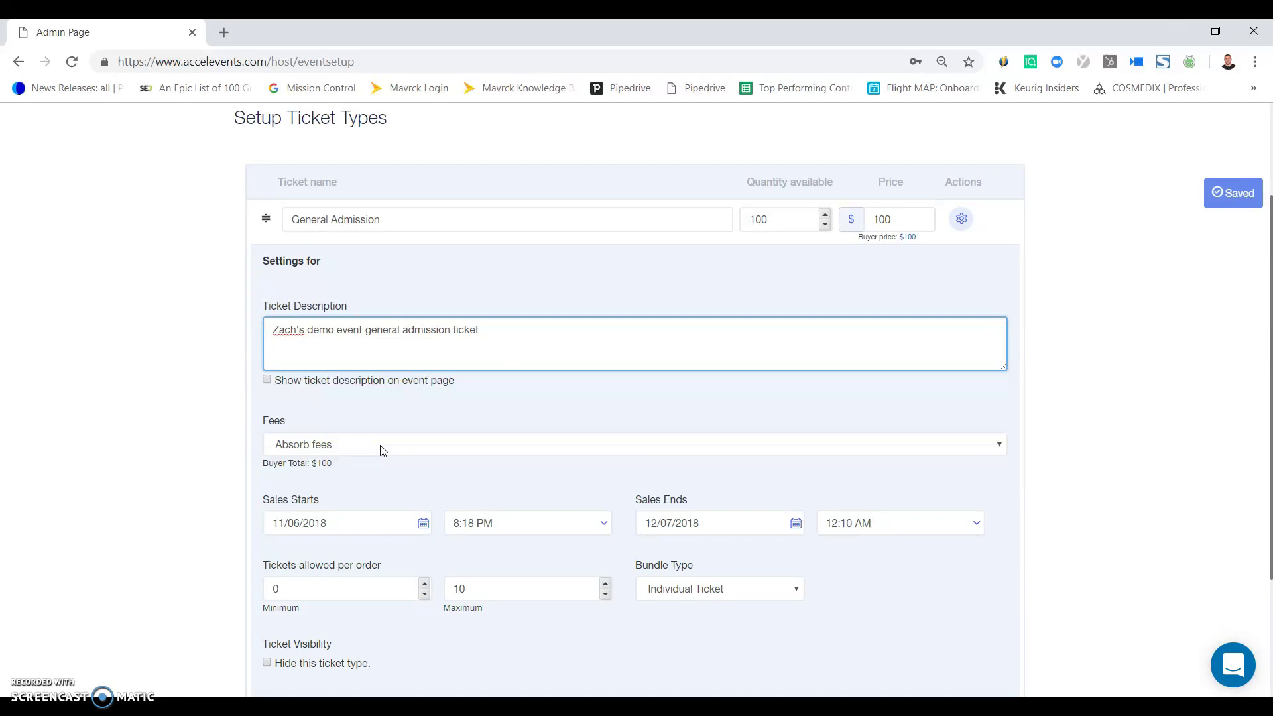
scroll(382, 451, down, 1)
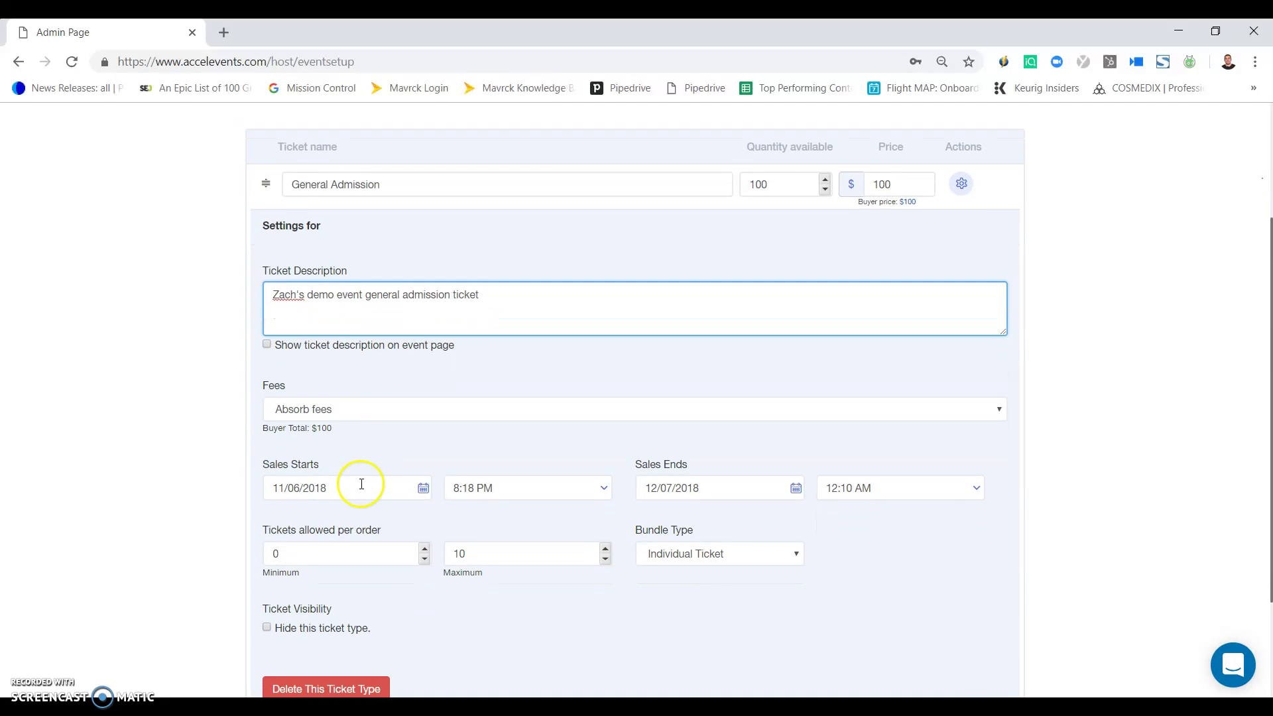
scroll(361, 505, down, 1)
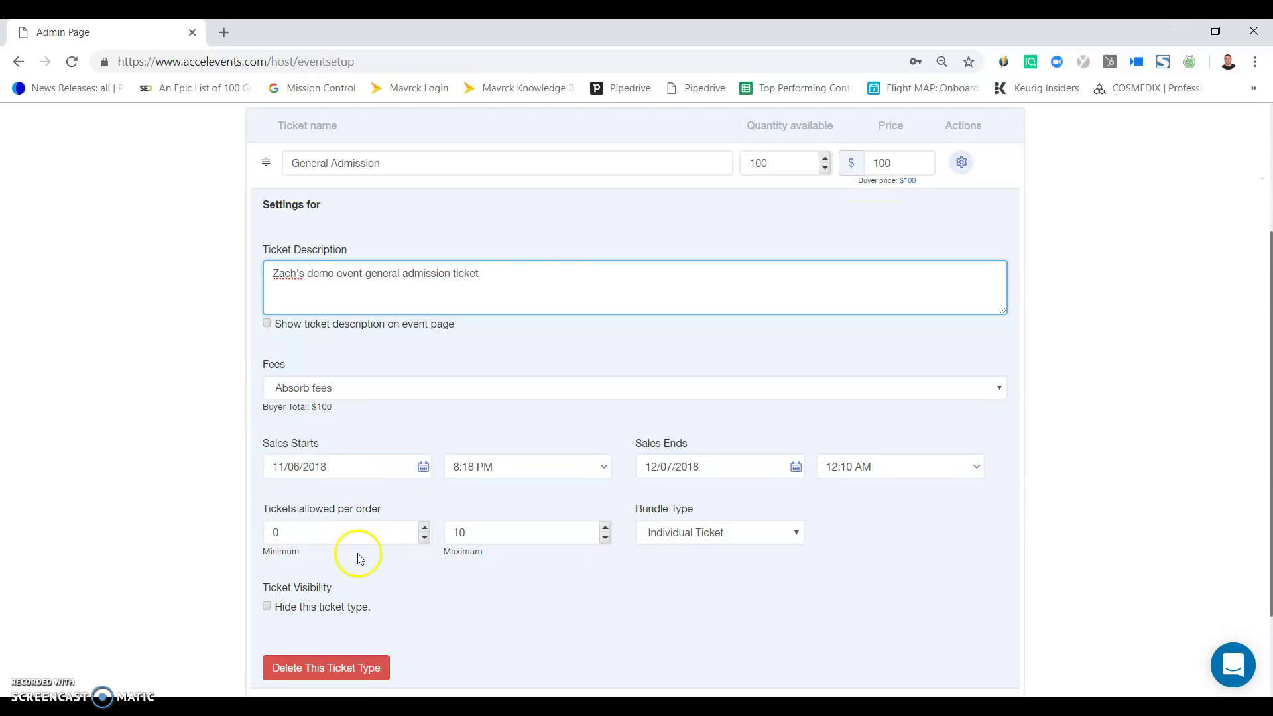
scroll(355, 543, down, 1)
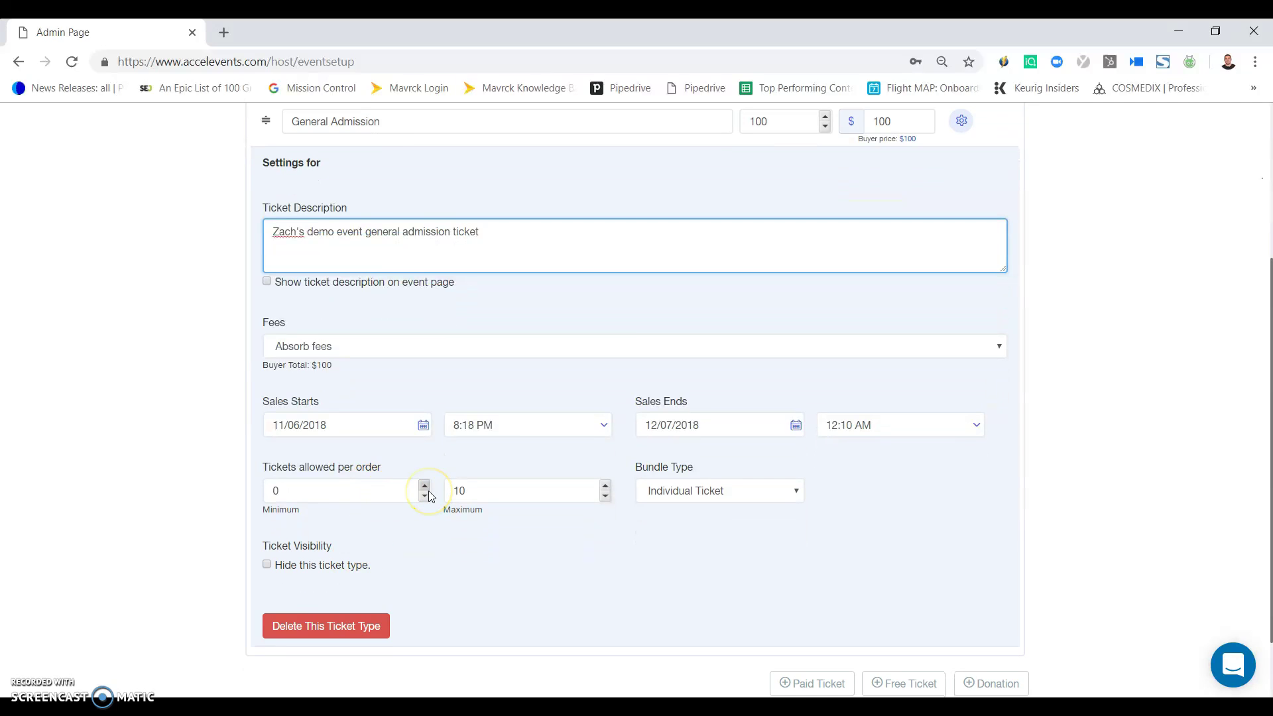
scroll(429, 496, down, 2)
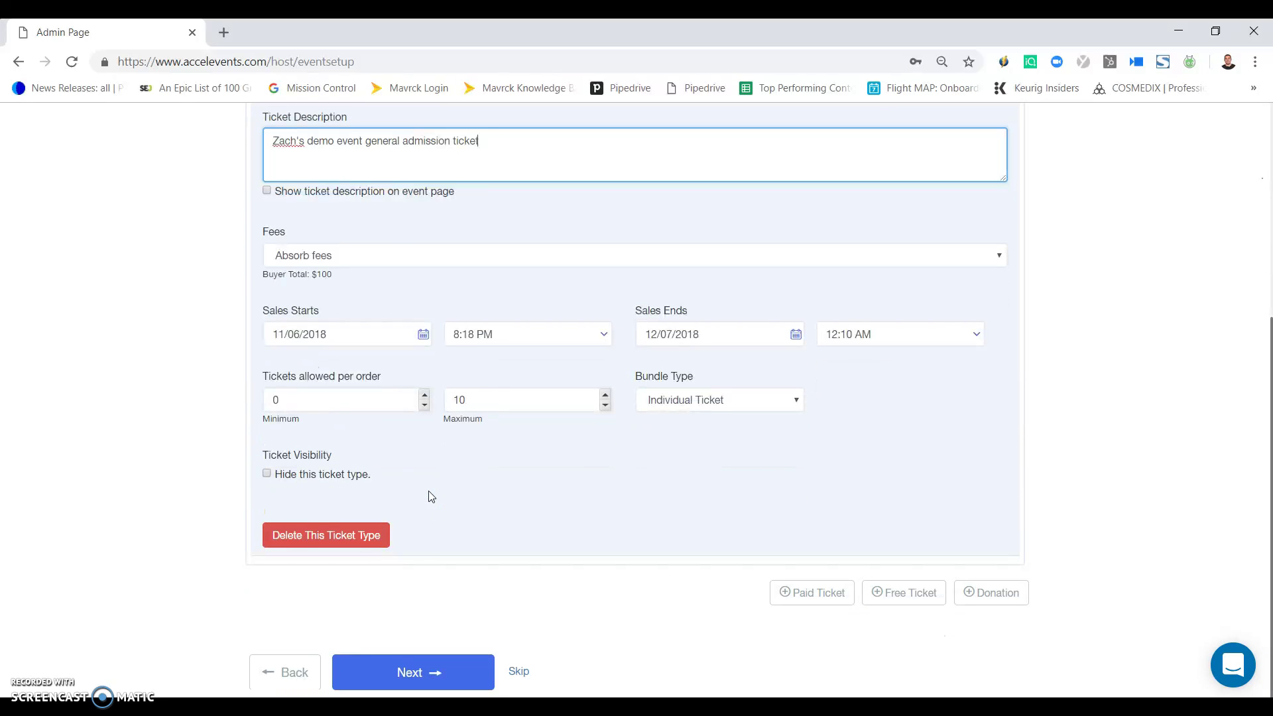
click(410, 671)
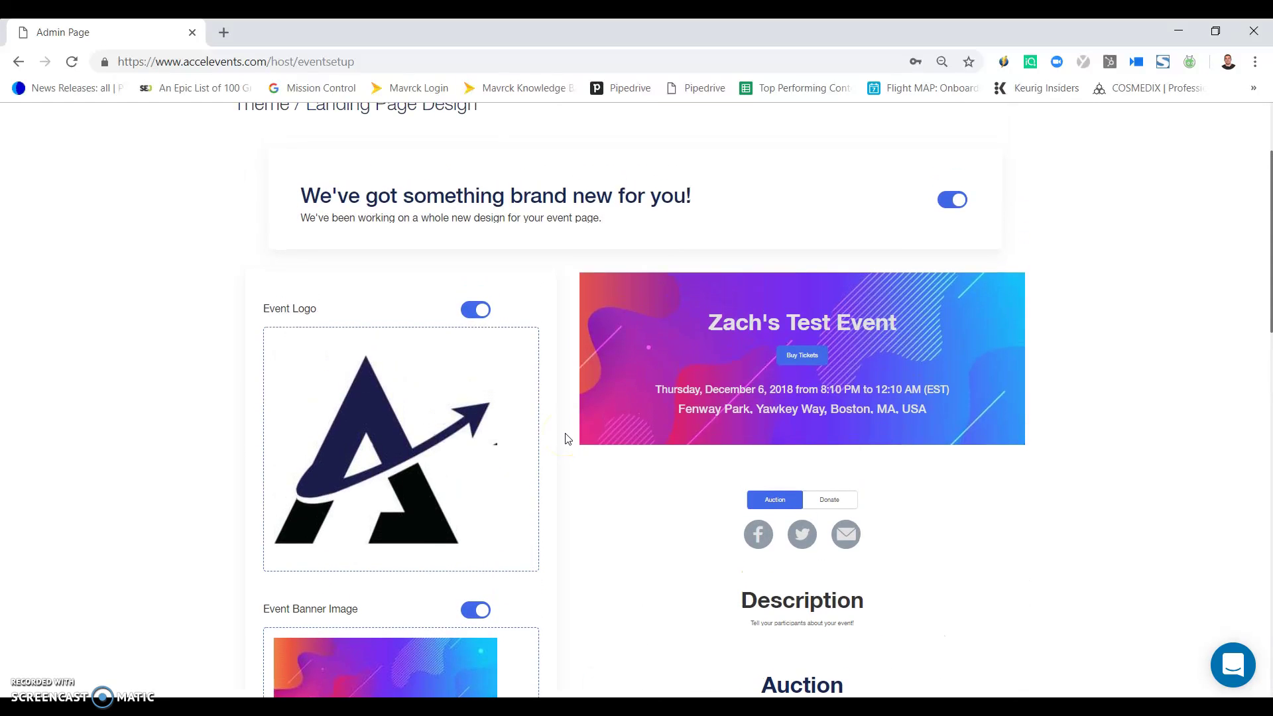
Step: Look over the landing page design, preview it with the event banner image disabled, and enable the banner again
click(572, 338)
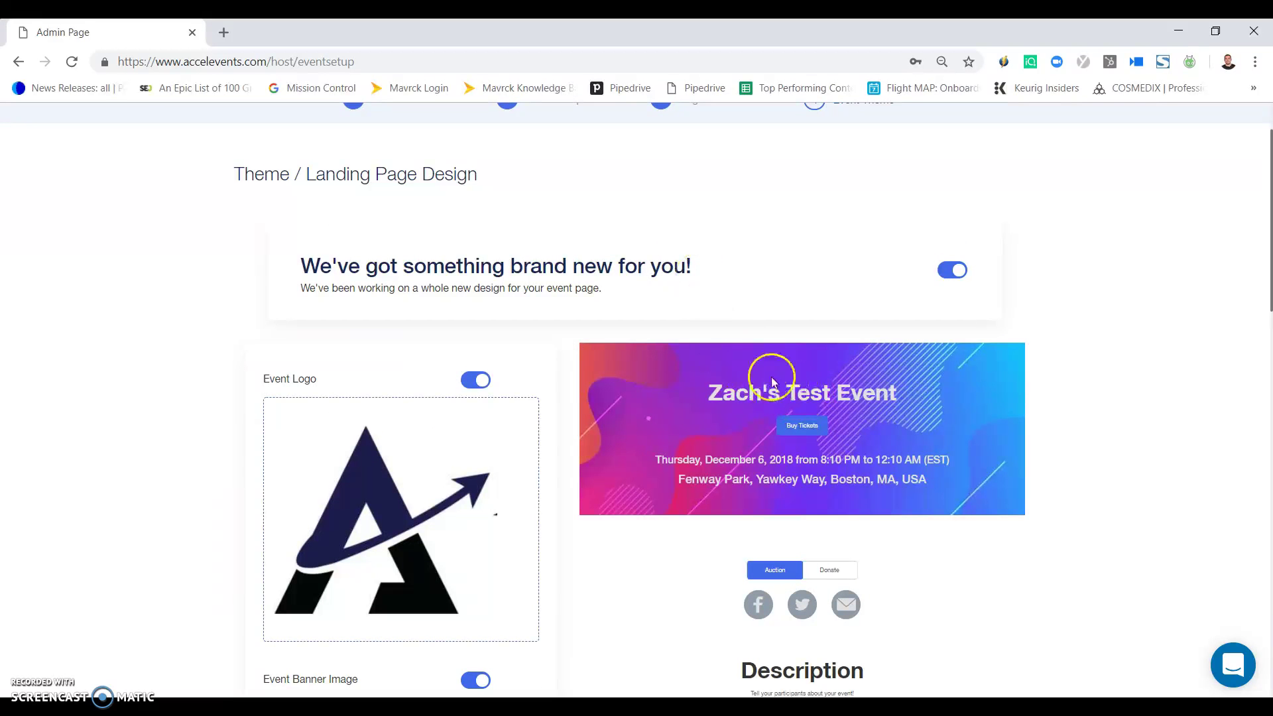
mouse_move(506, 435)
scroll(507, 437, down, 1)
scroll(507, 438, down, 3)
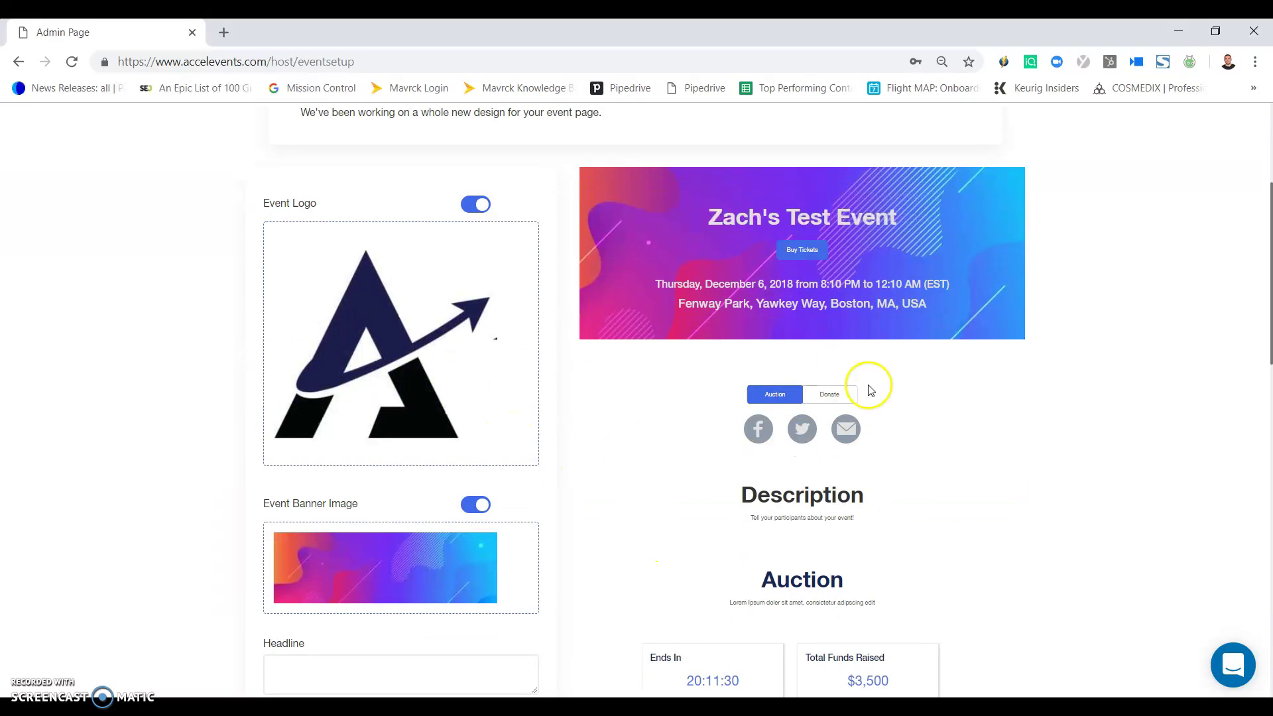
scroll(730, 537, down, 1)
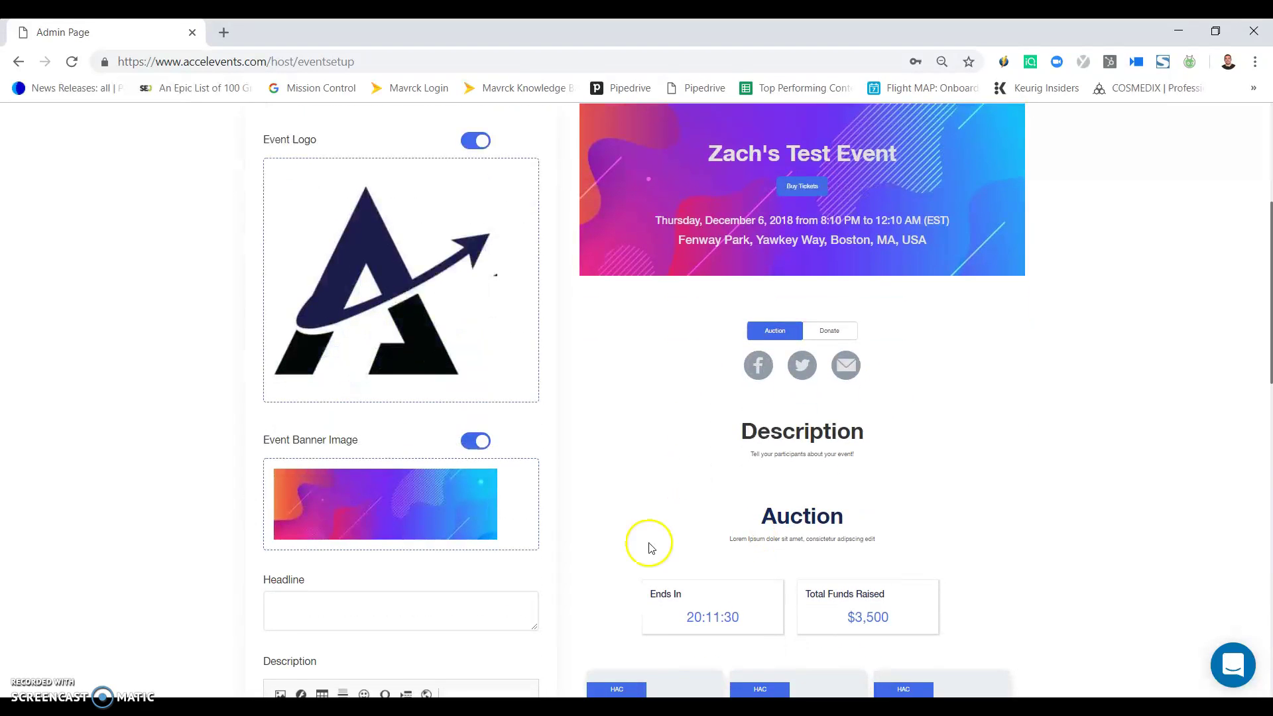
click(483, 443)
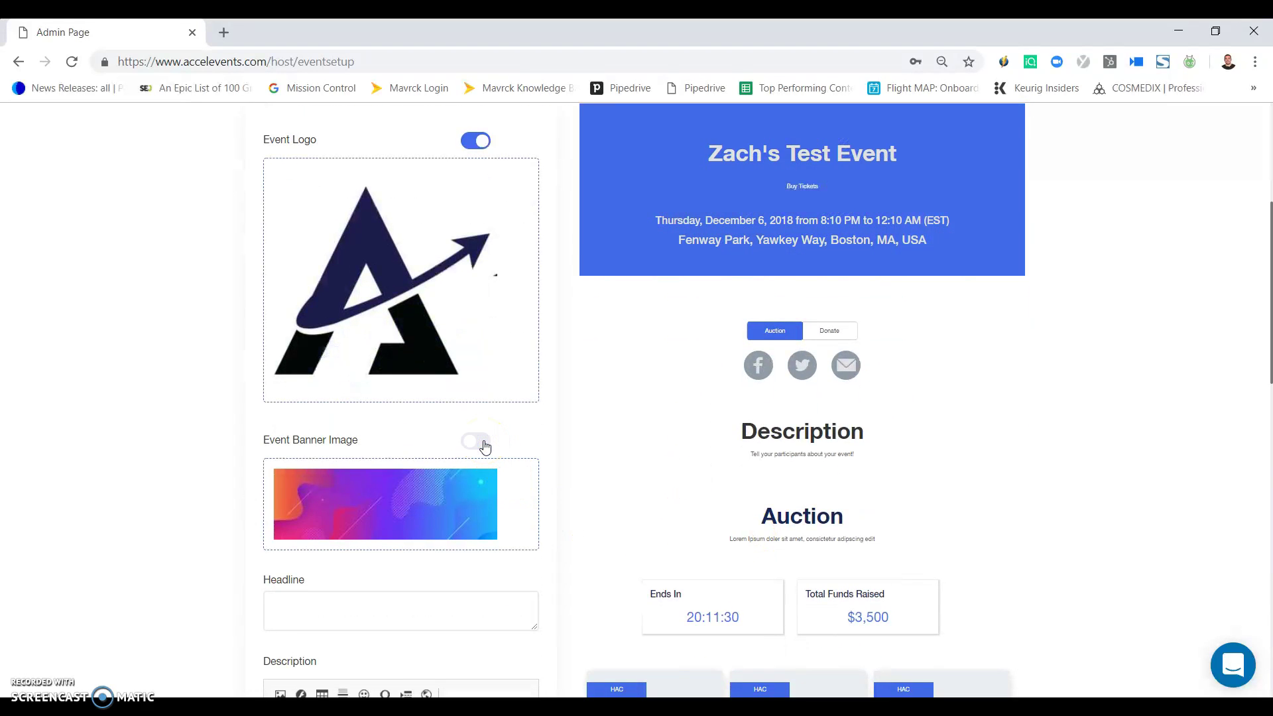
click(485, 444)
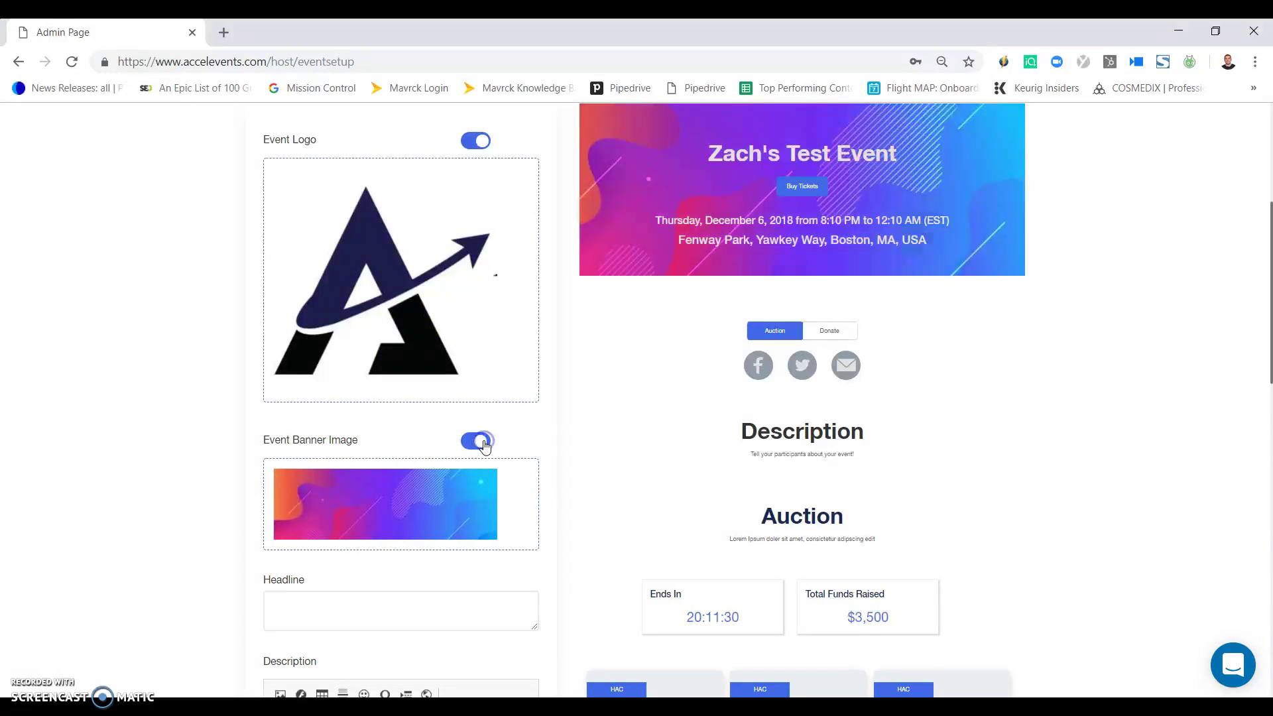
Step: Enter the host's first name followed by "'s Test Event!" as the landing page headline
scroll(484, 446, down, 1)
click(401, 548)
text(Zach;s)
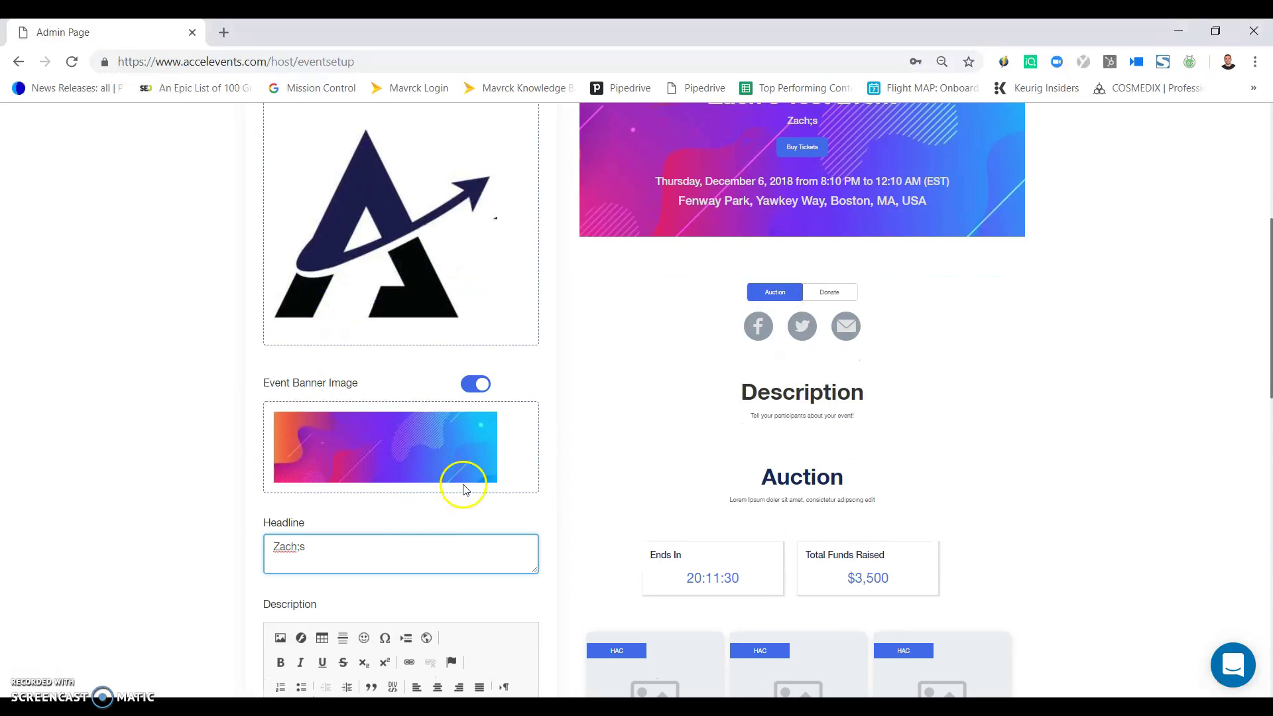
key(BackSpace)
key(BackSpace)
text('s Test Event!)
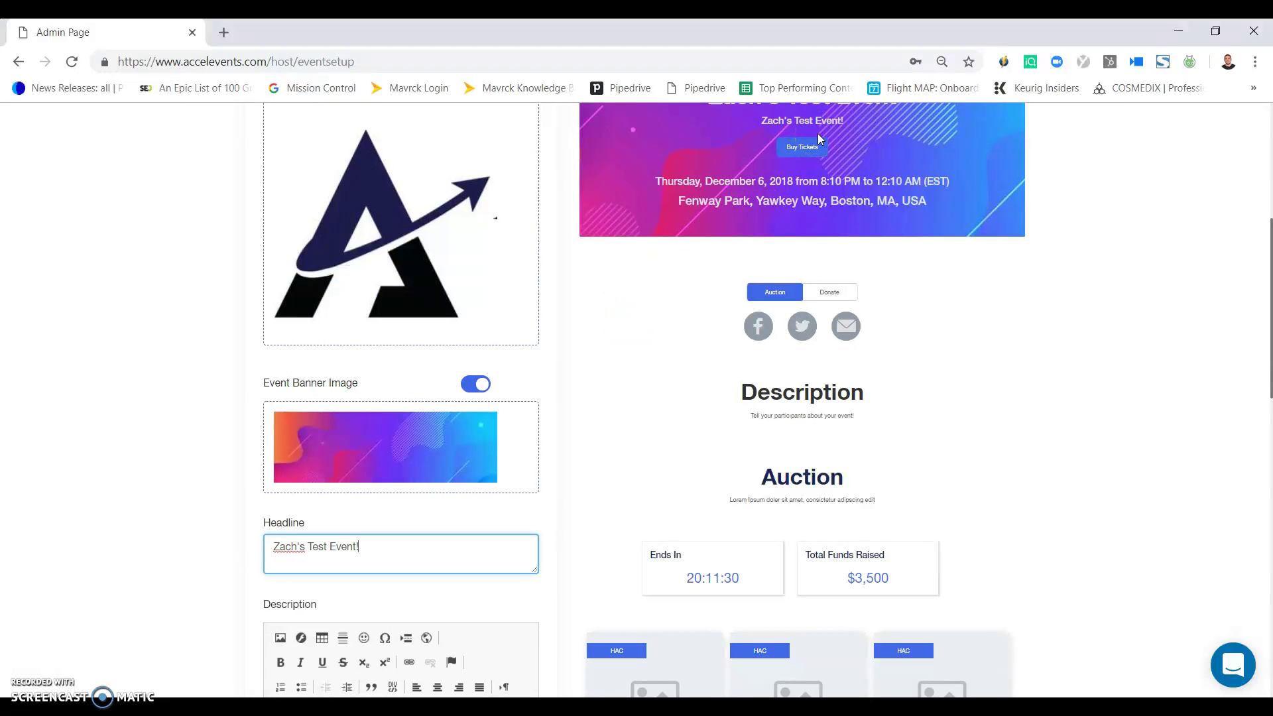
Step: Change the landing page's background color to the muted dark blue #4d5b89
scroll(605, 464, down, 4)
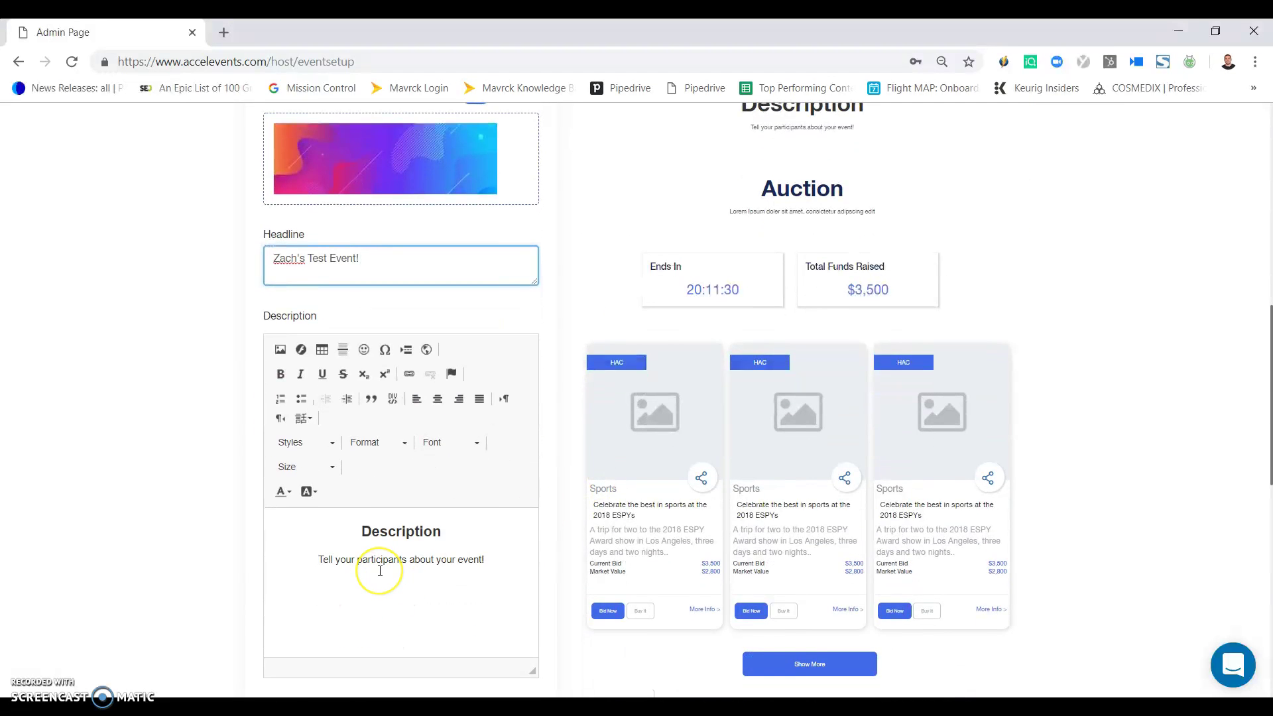
scroll(380, 570, down, 5)
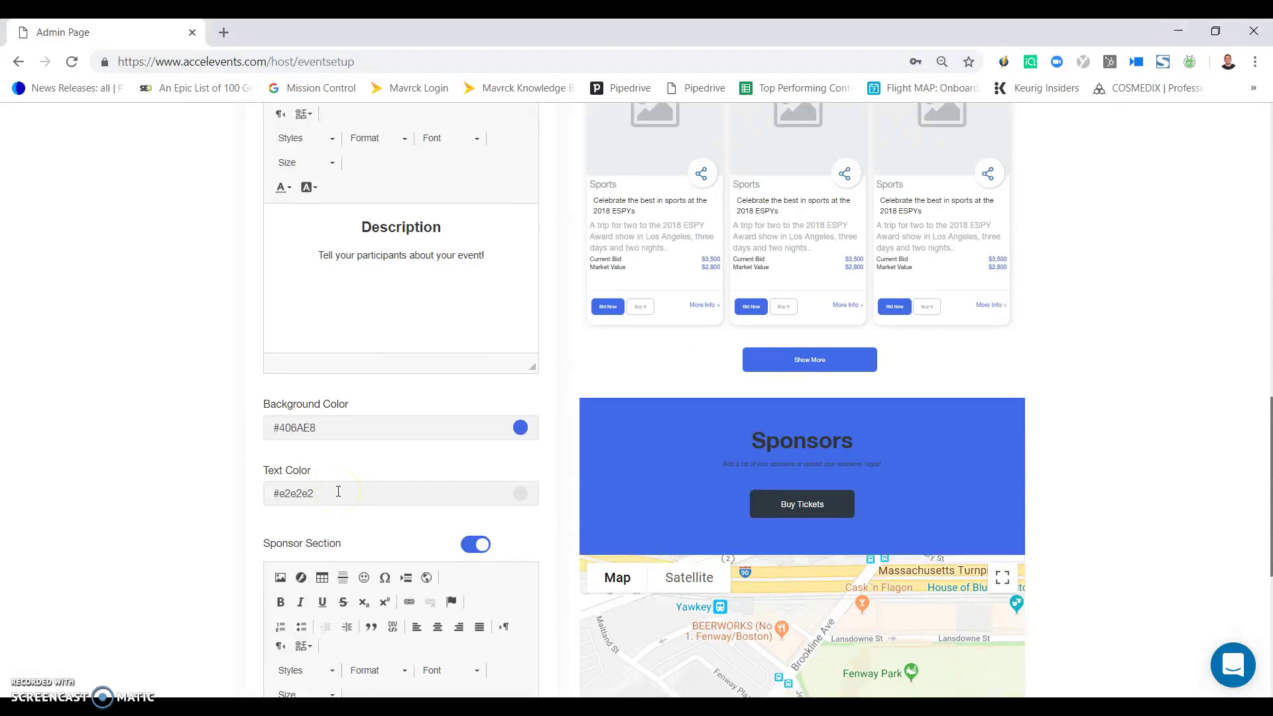
scroll(338, 492, down, 1)
click(344, 368)
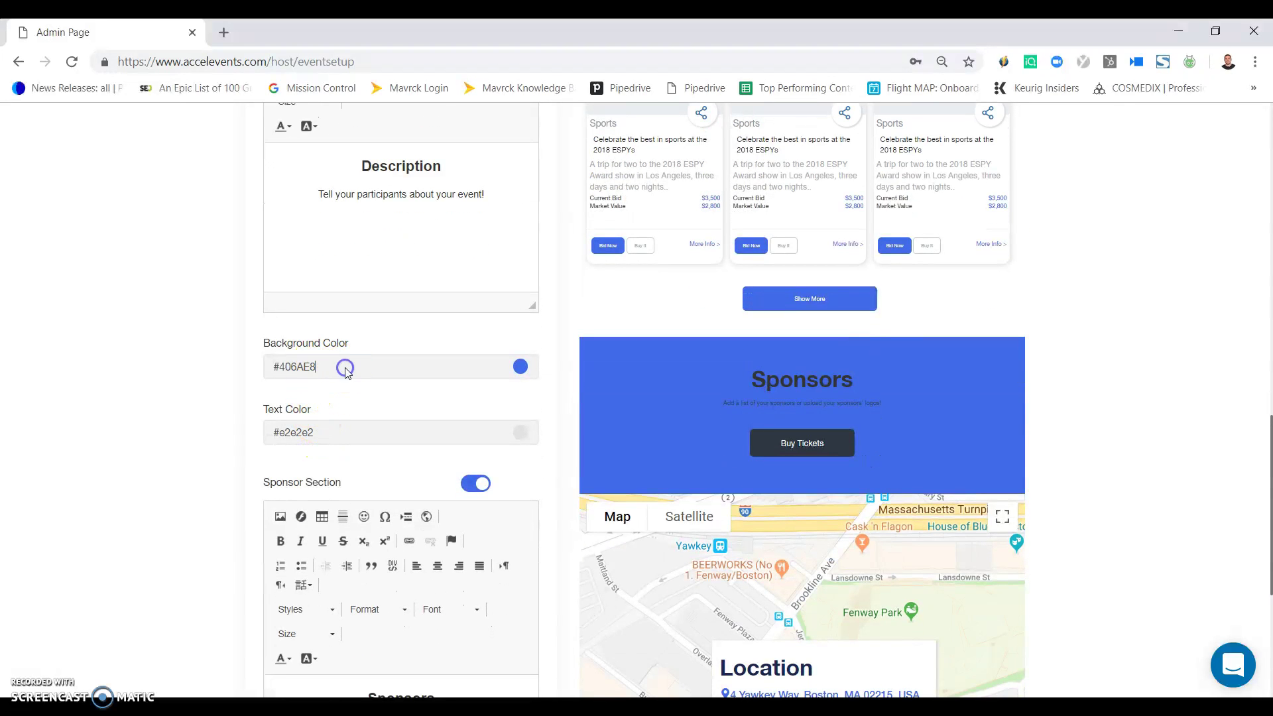
drag(355, 426, 337, 439)
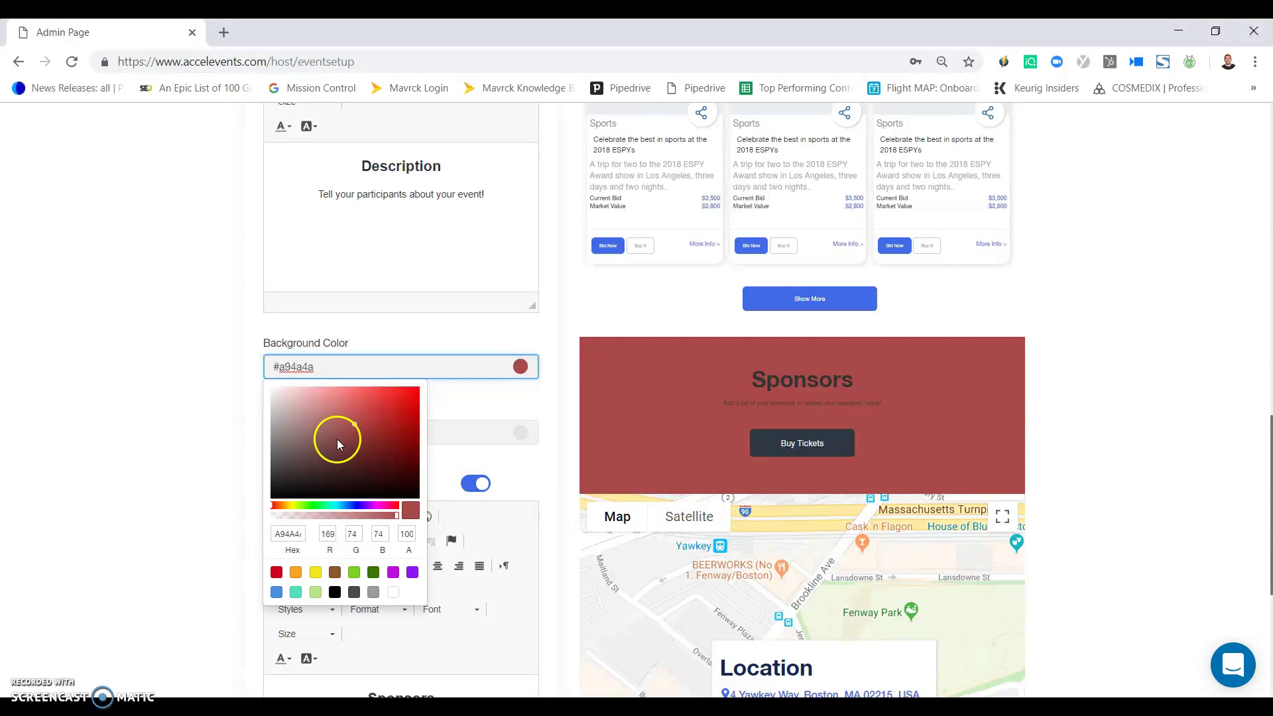
click(361, 372)
click(351, 505)
click(211, 453)
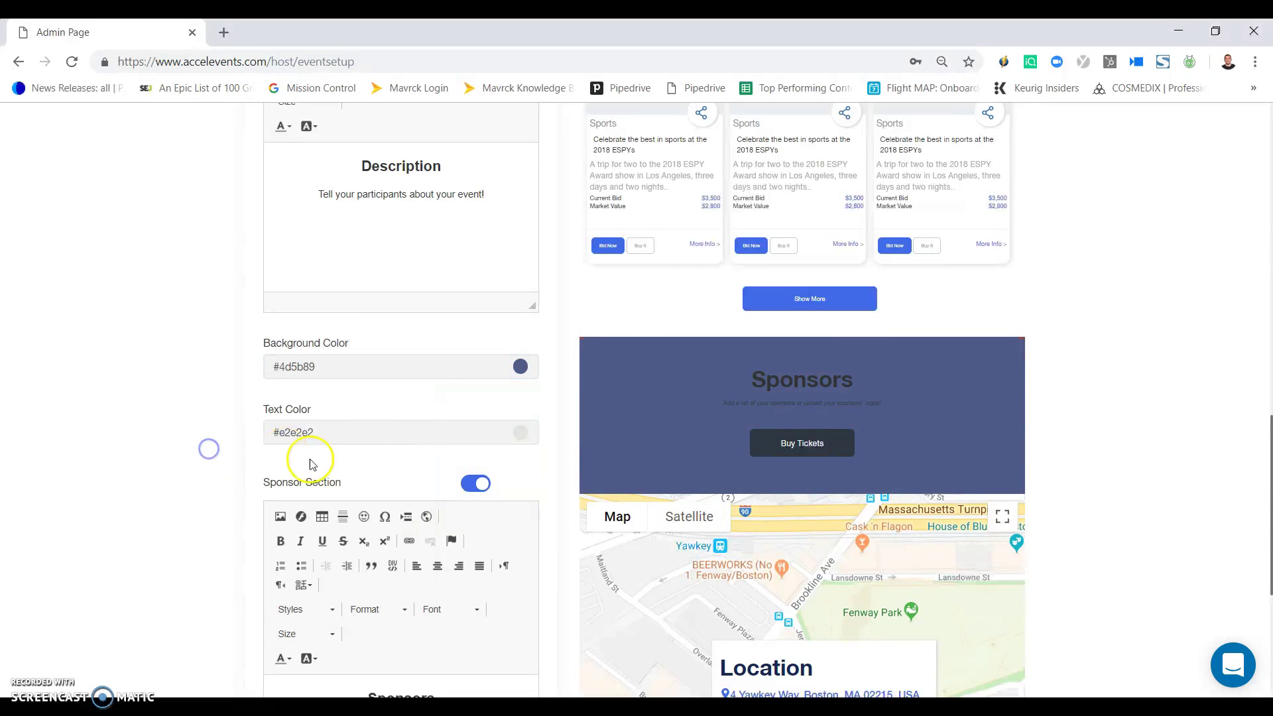
Step: Review the sponsor section's editor and its preview, along with the location map near the end of the landing page
scroll(413, 503, down, 5)
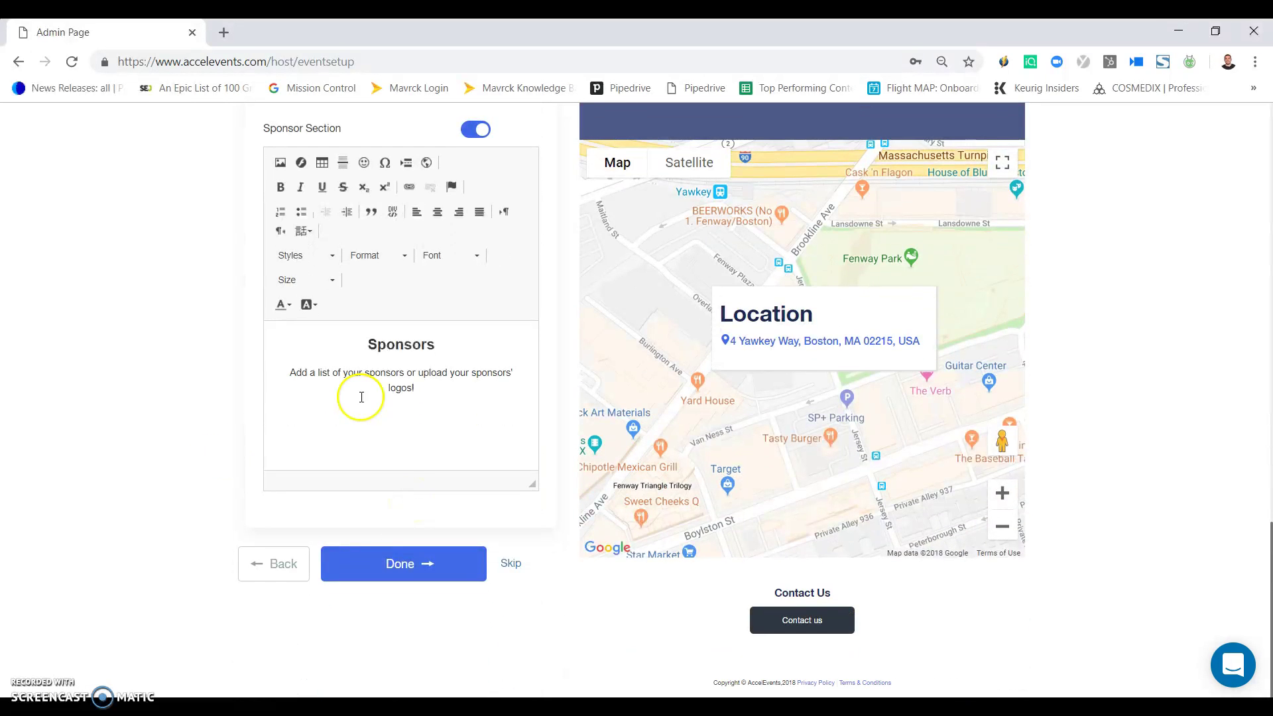
scroll(406, 341, up, 3)
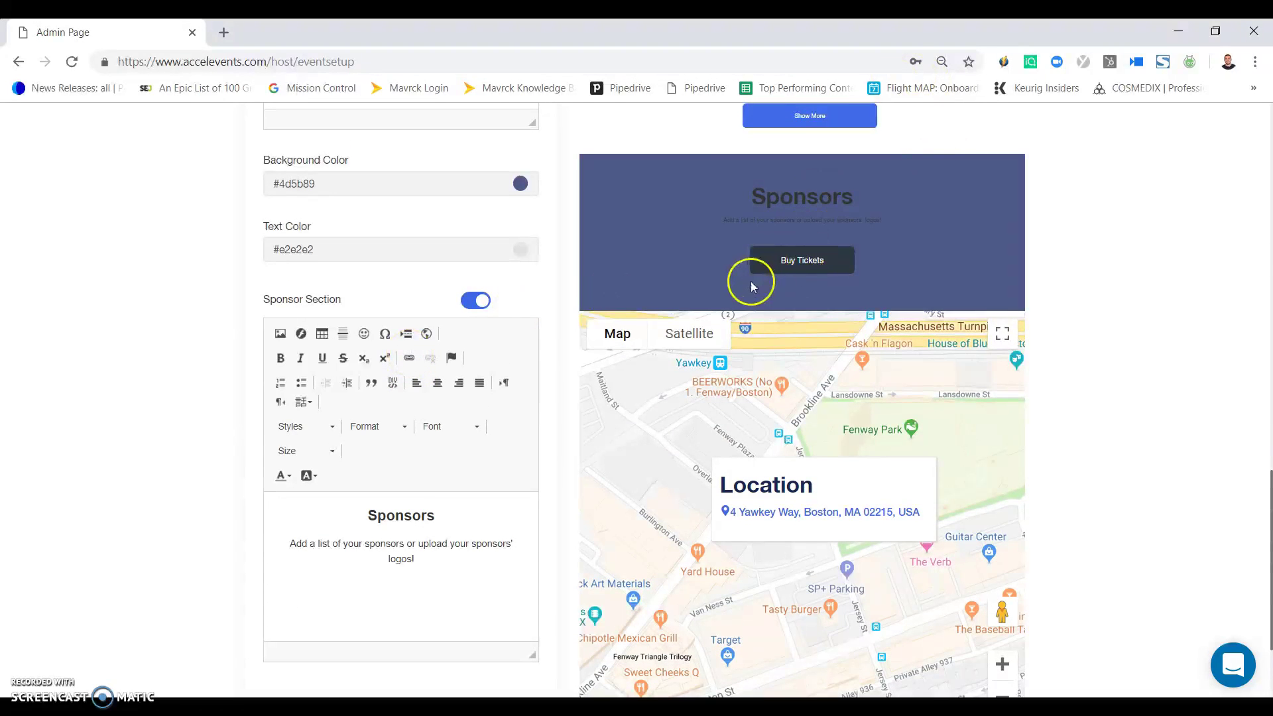
scroll(426, 555, down, 1)
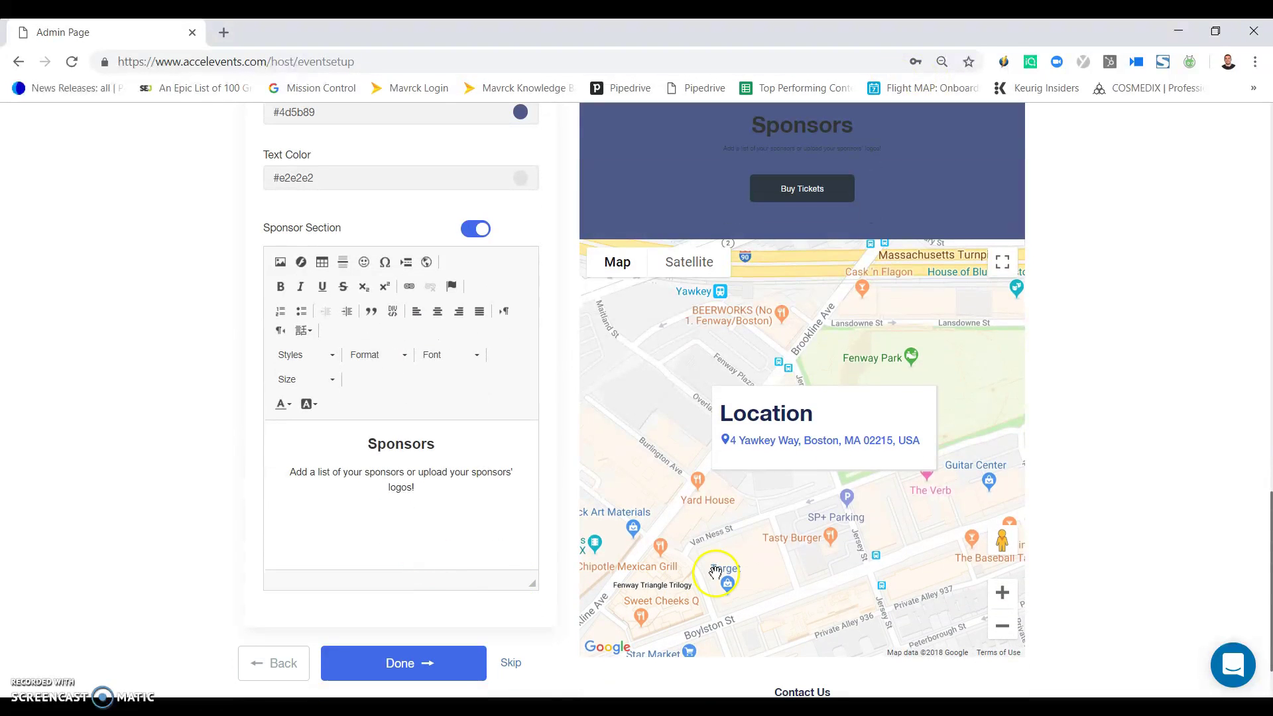